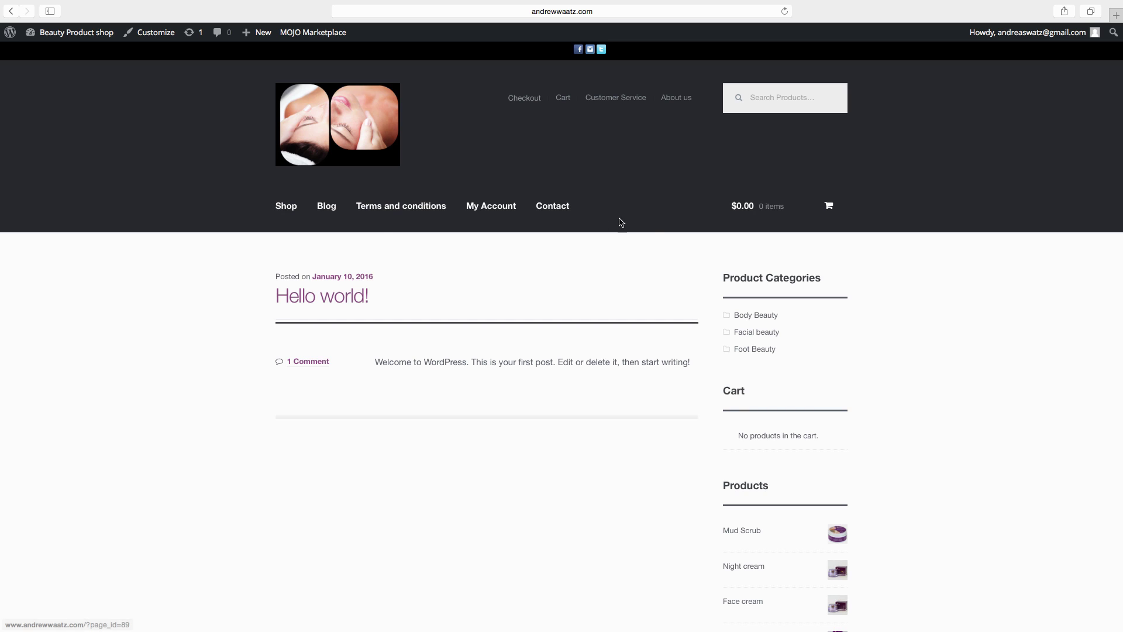
Step: Check the empty Contact page on the live site, then go to the admin Dashboard
left_click(561, 214)
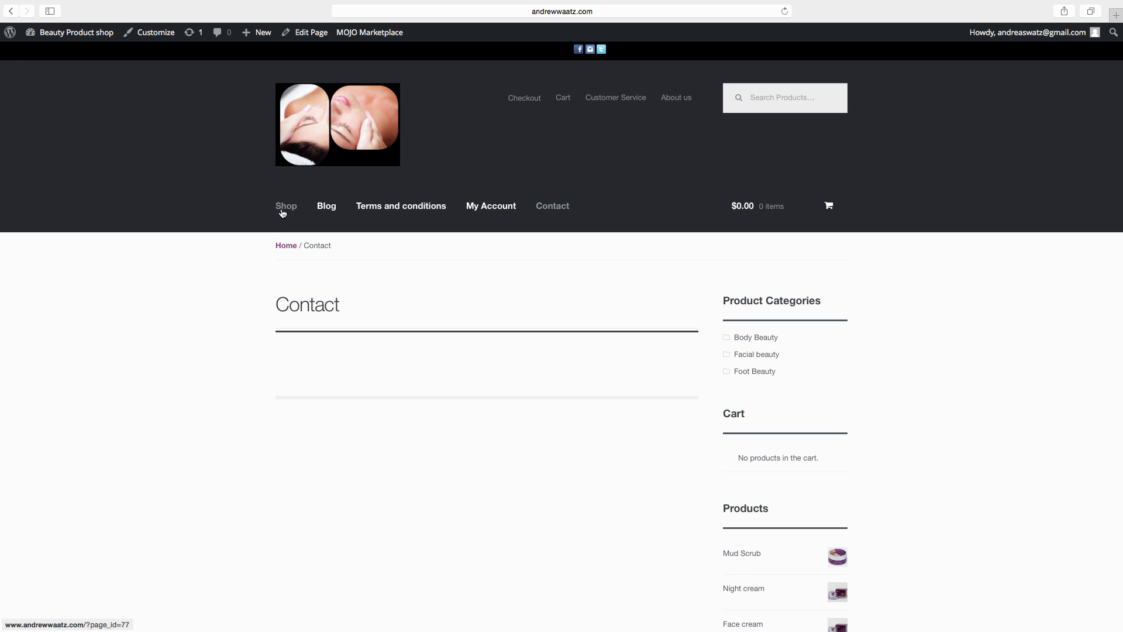
left_click(50, 35)
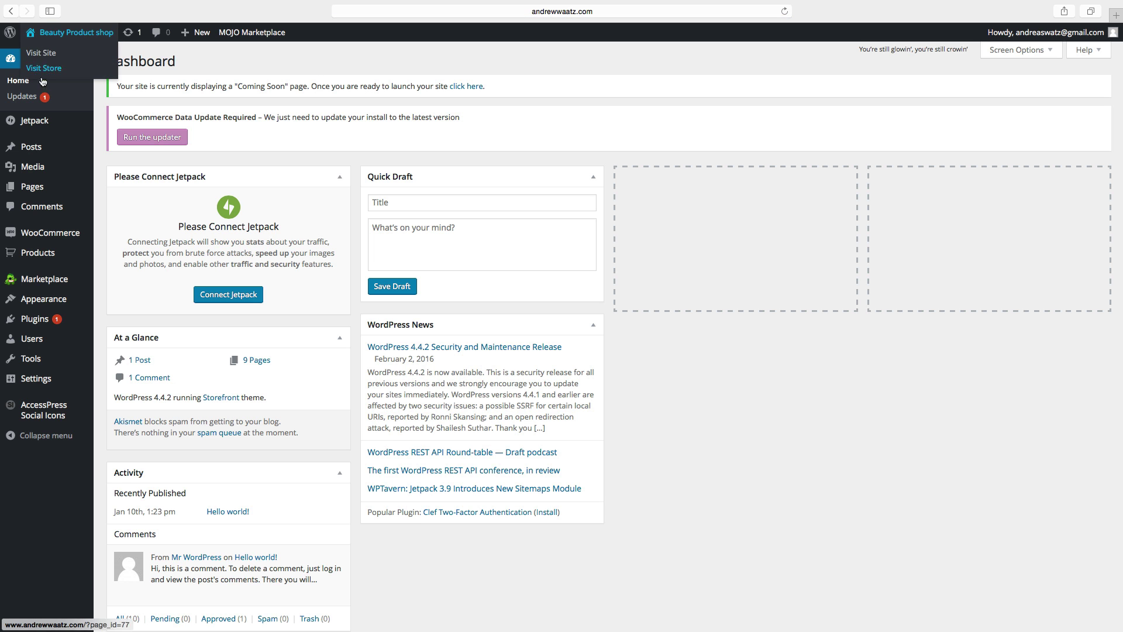
Step: In Reading Settings, set a static front page of Shop with Blog as posts page, and save
mouse_move(50, 379)
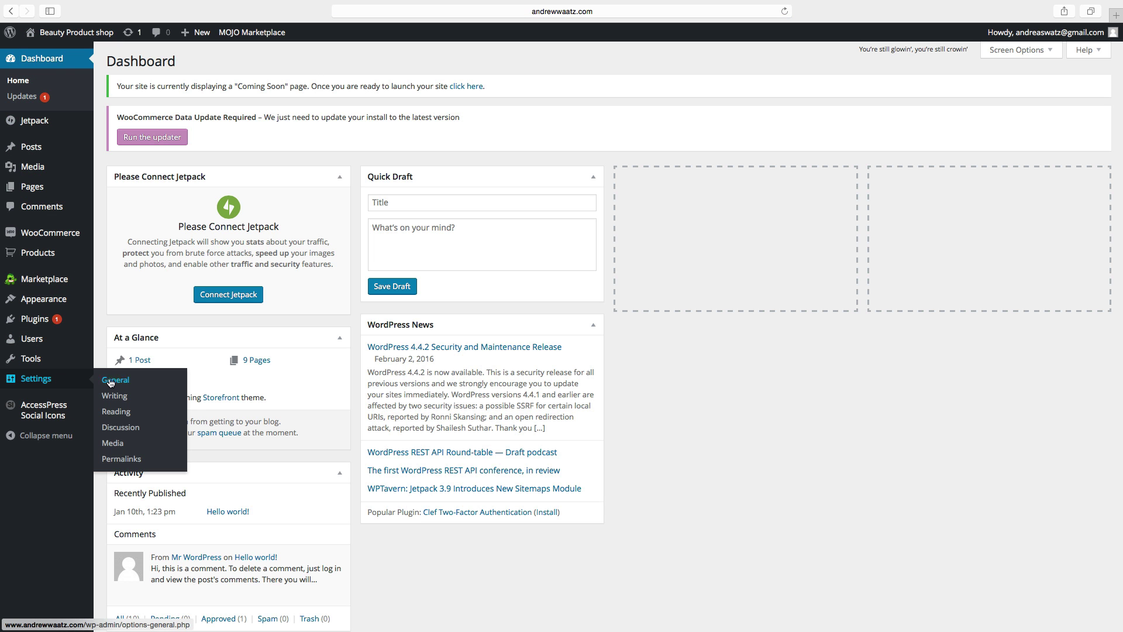
left_click(119, 412)
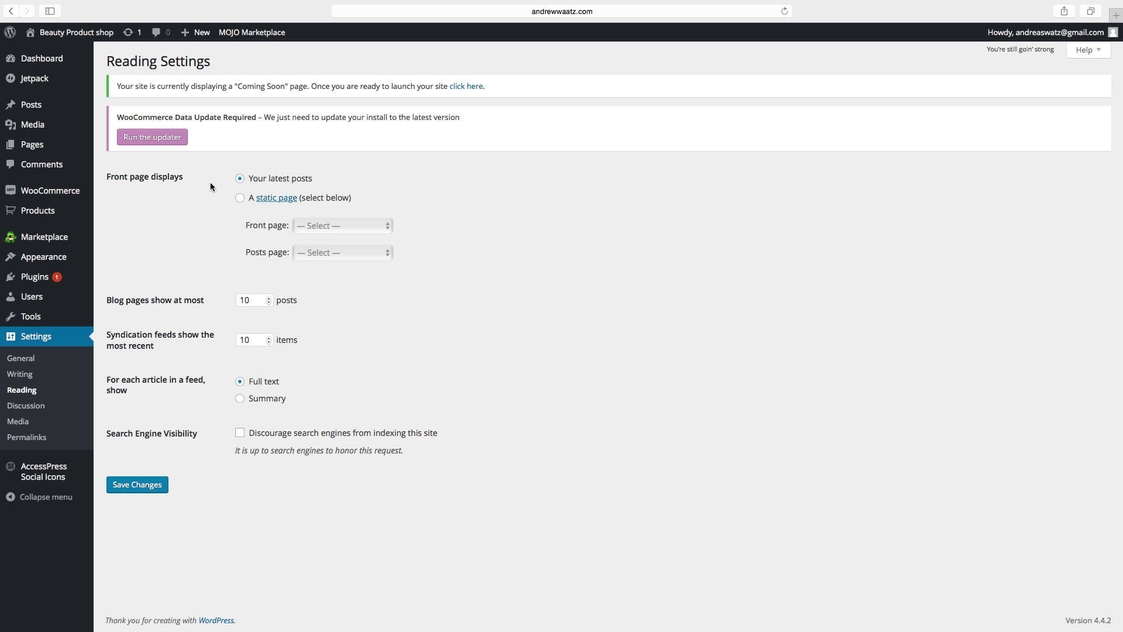
left_click(240, 199)
left_click(315, 227)
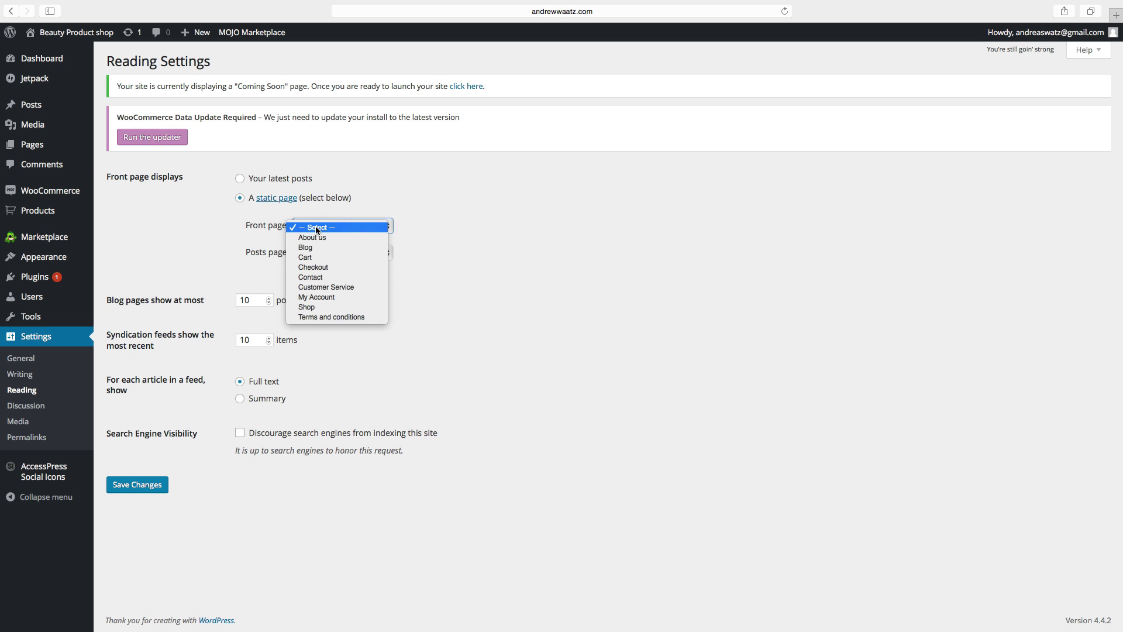
left_click(314, 307)
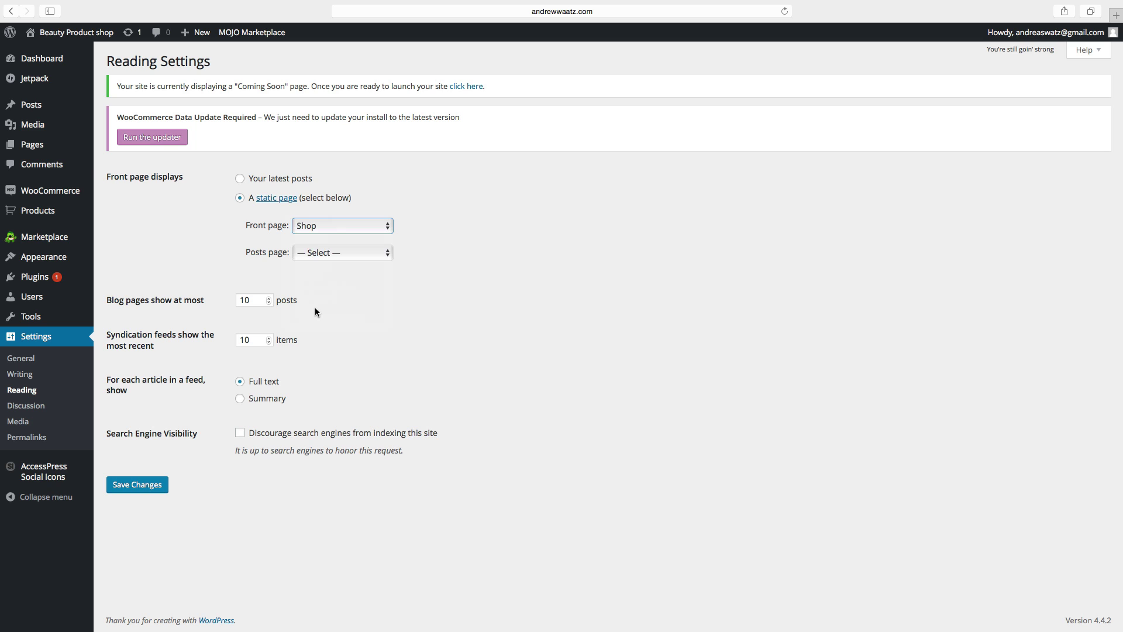
left_click(276, 252)
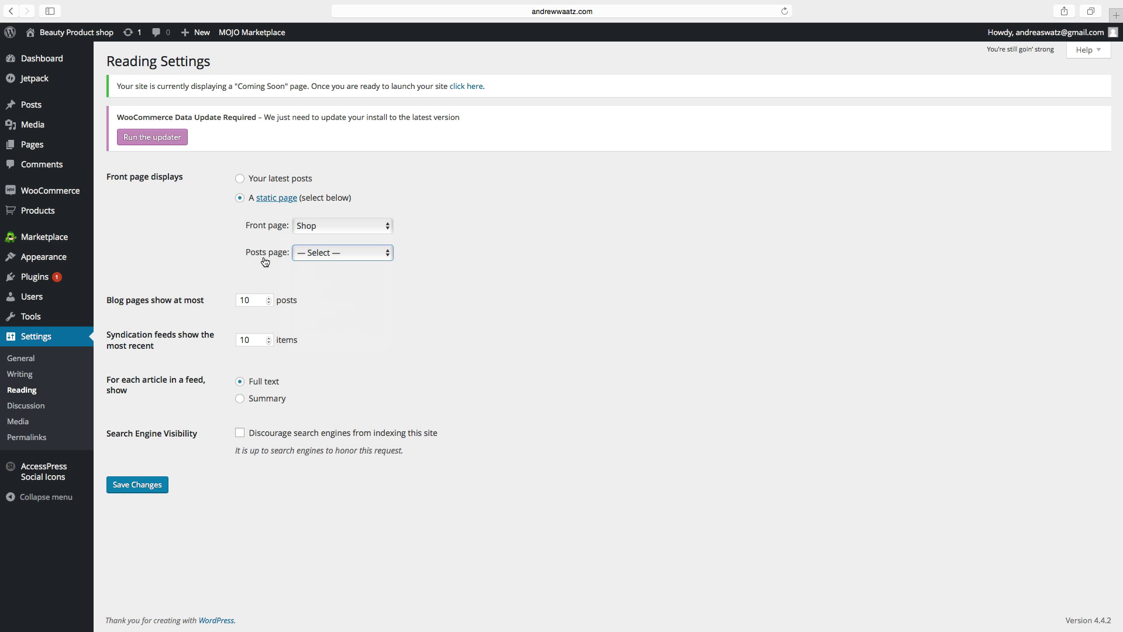
left_click(311, 256)
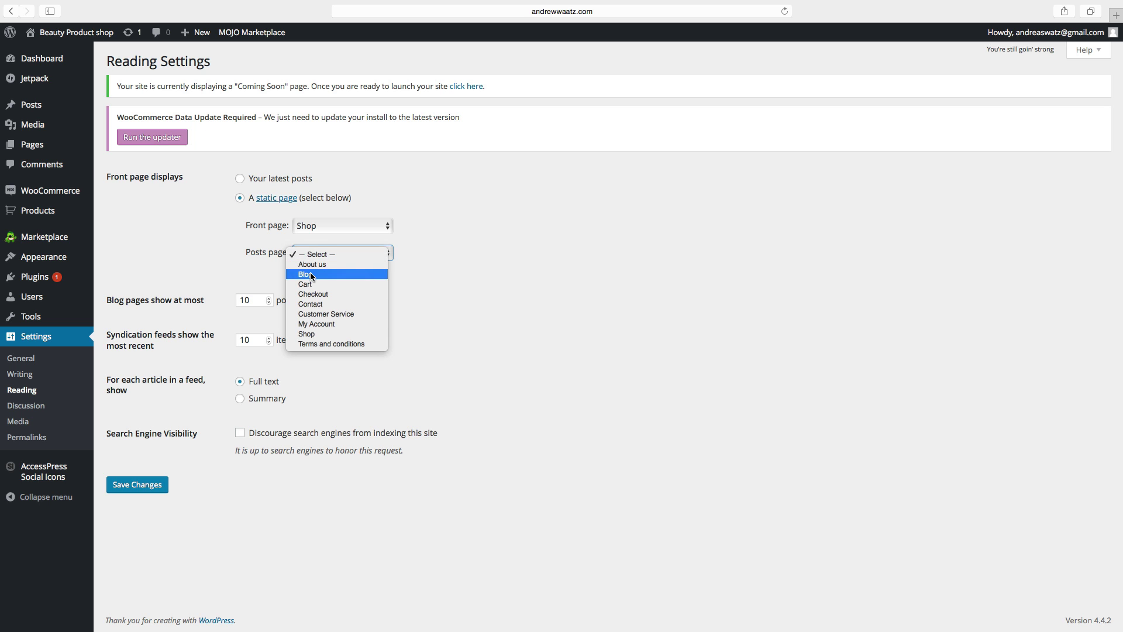
left_click(311, 274)
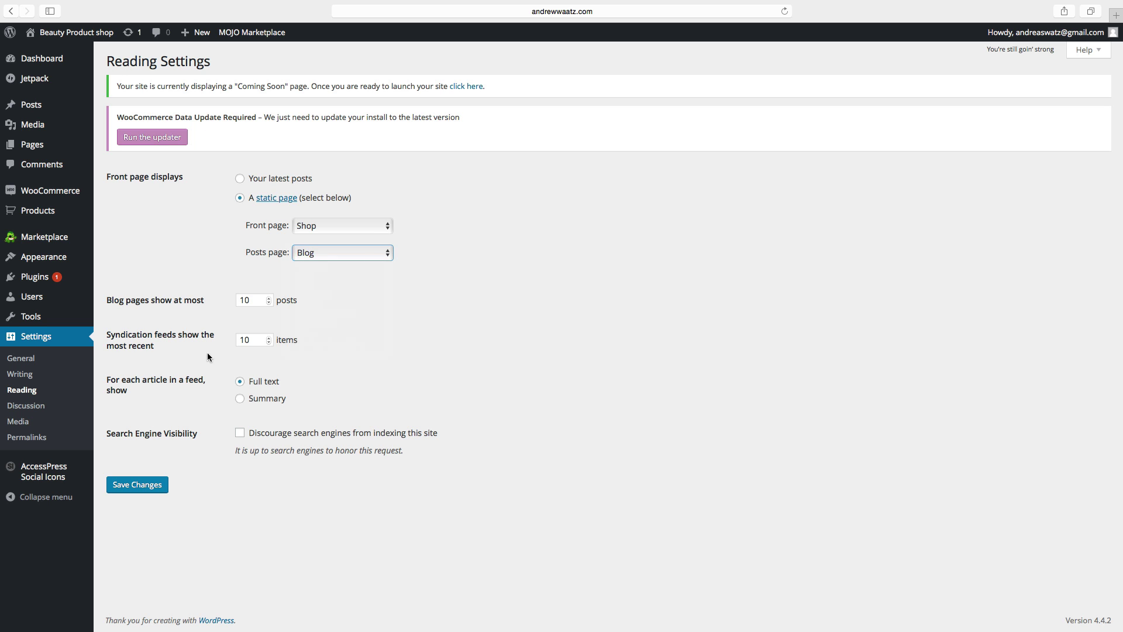
left_click(150, 485)
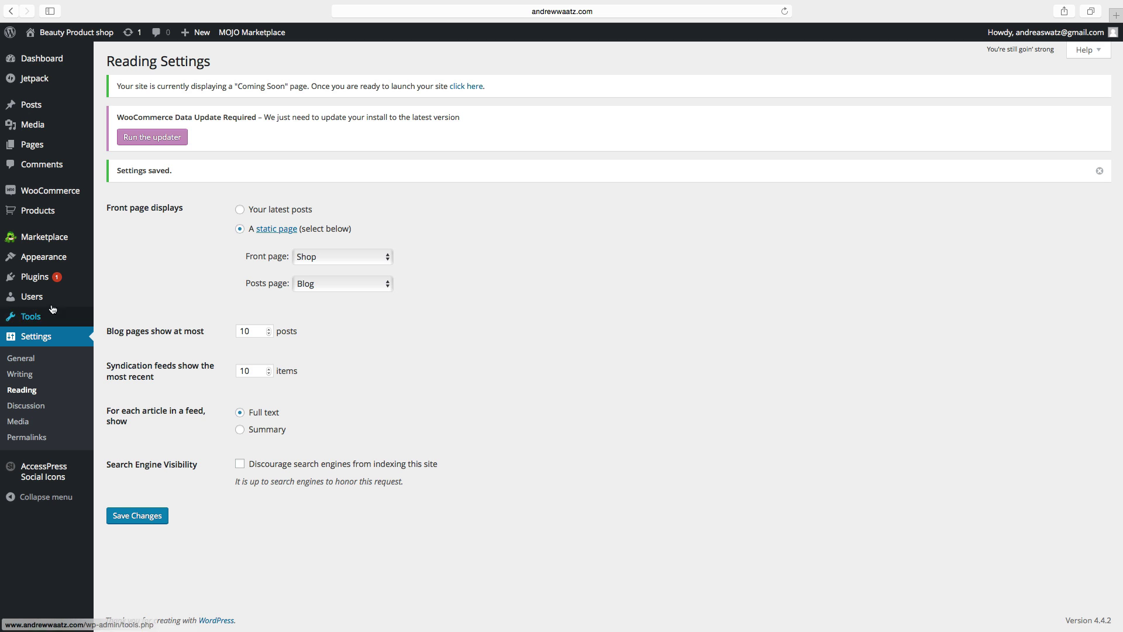
Step: Search the plugin directory for 'contact form 7' and install Contact Form 7
mouse_move(53, 279)
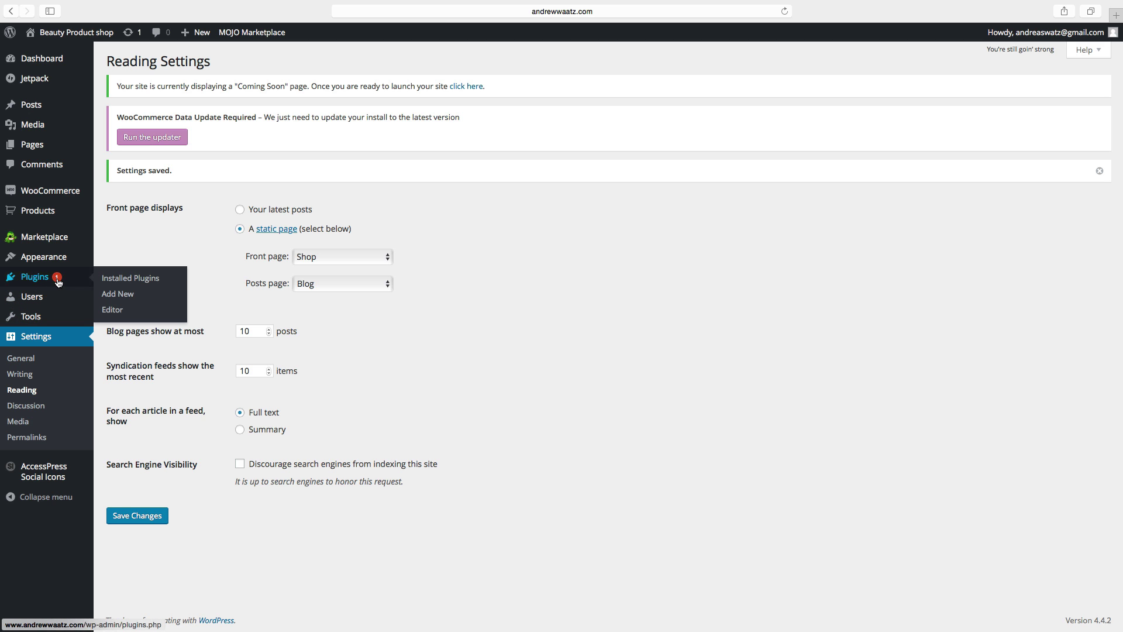
left_click(121, 296)
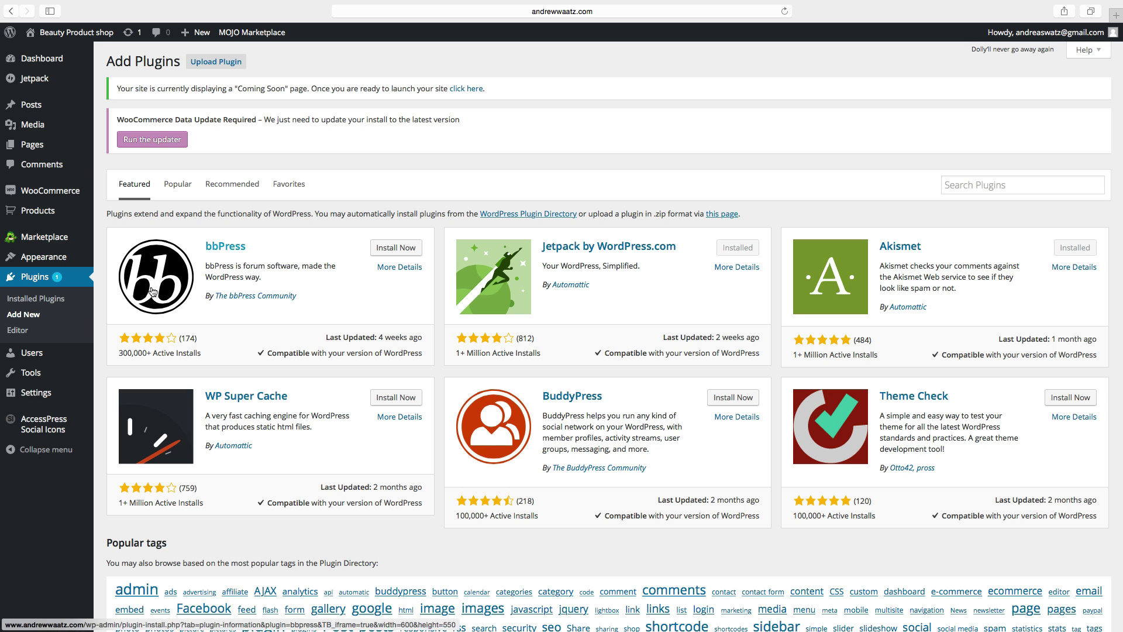
left_click(954, 185)
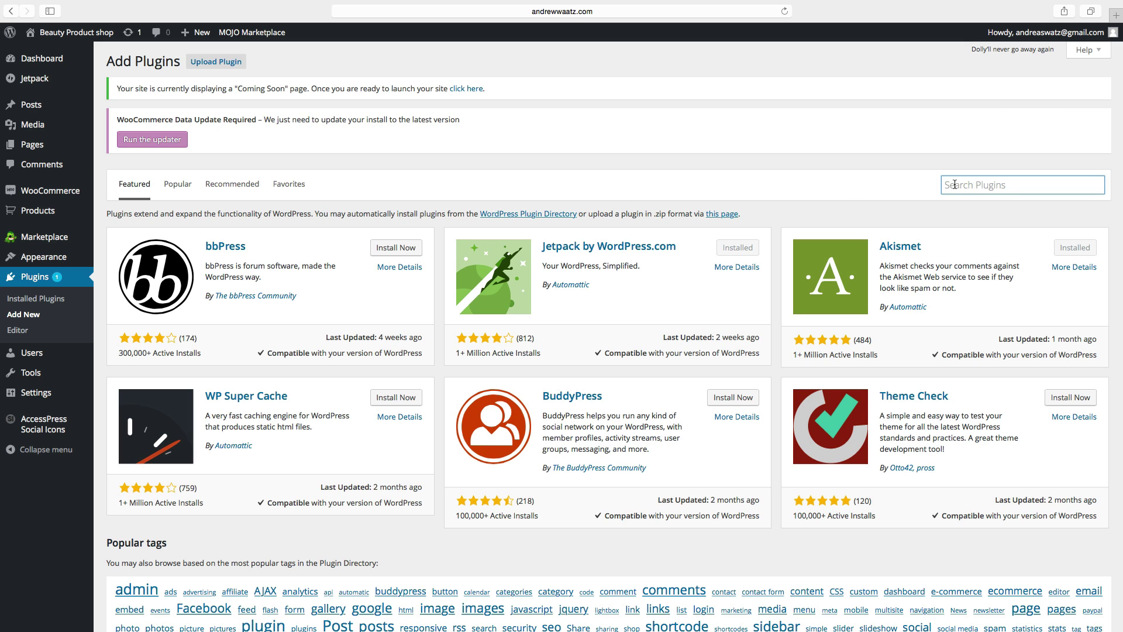
type("contact form 7")
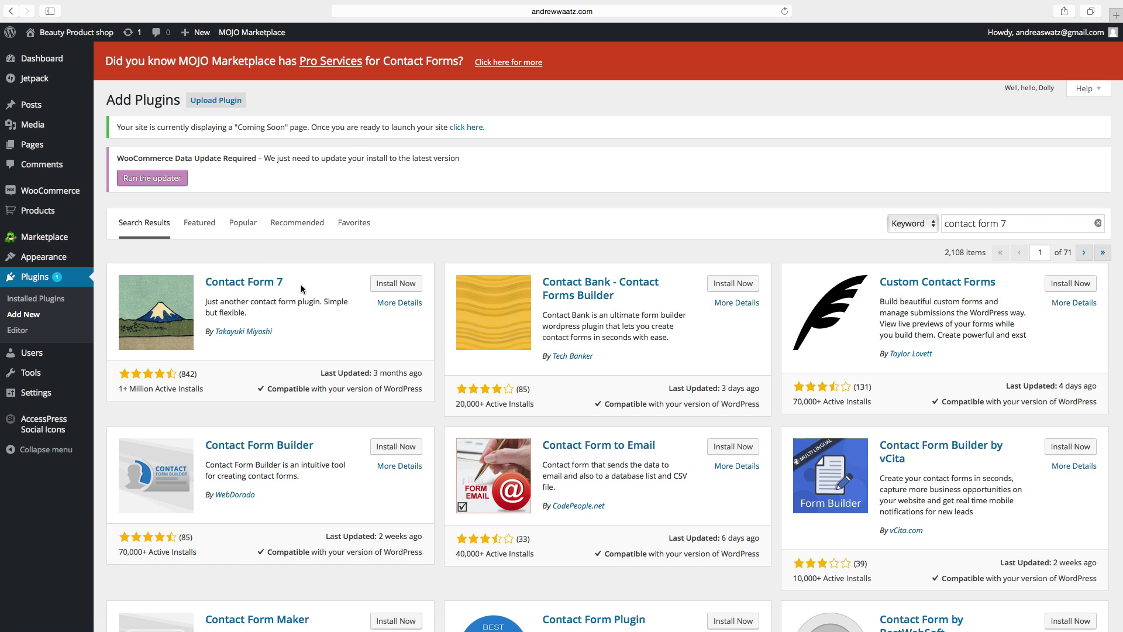
left_click(384, 287)
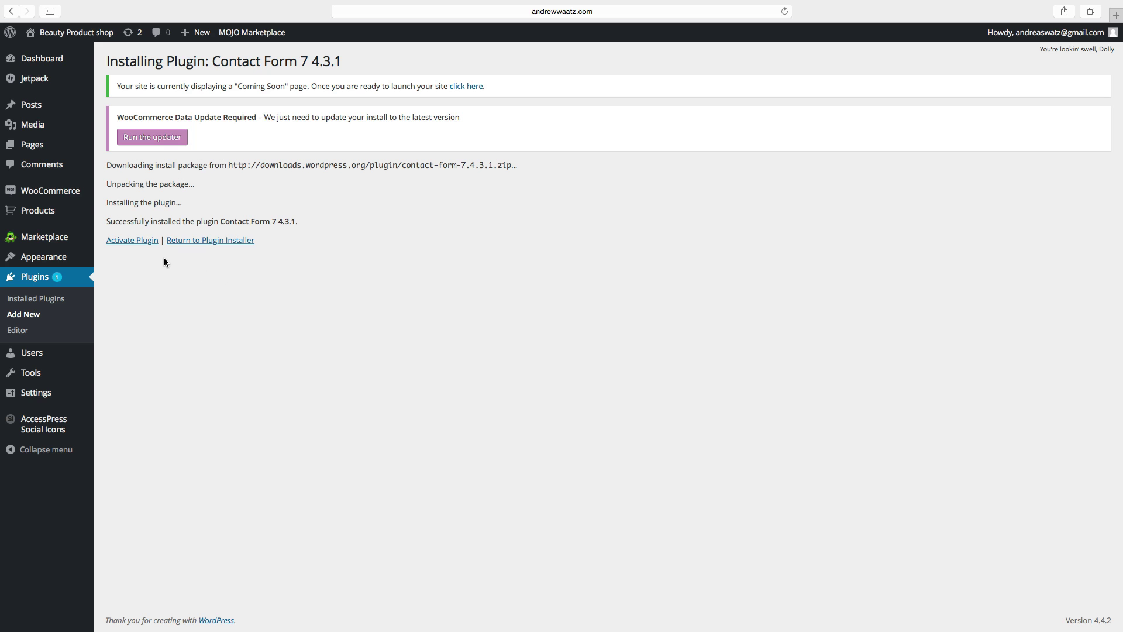
Step: Activate Contact Form 7 and view its Contact Forms list with Contact form 1
left_click(130, 243)
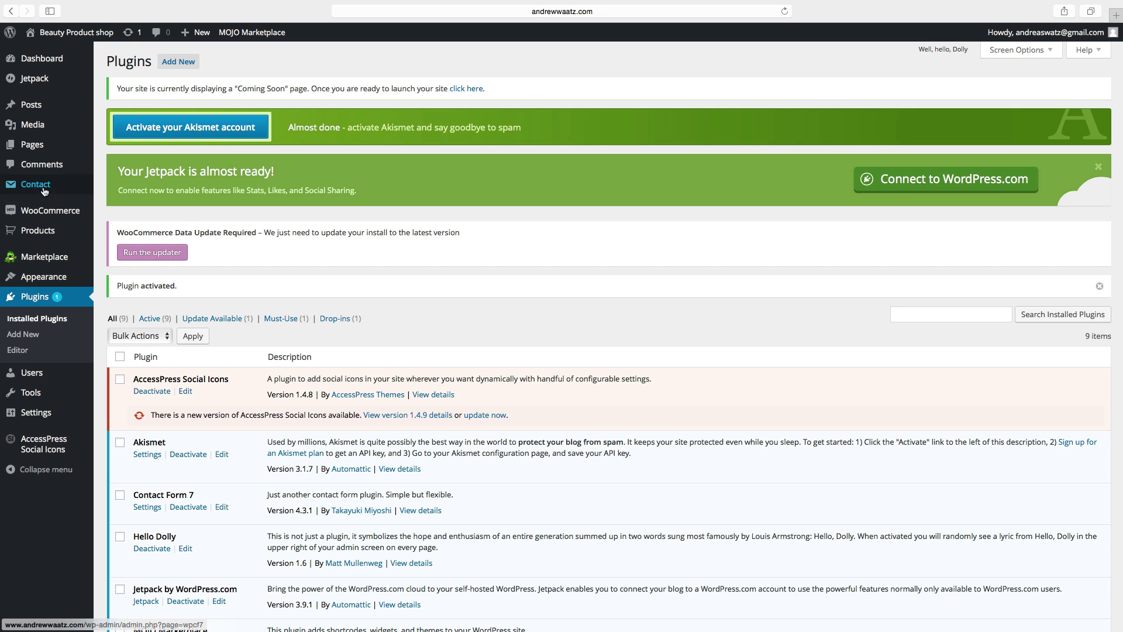
mouse_move(37, 185)
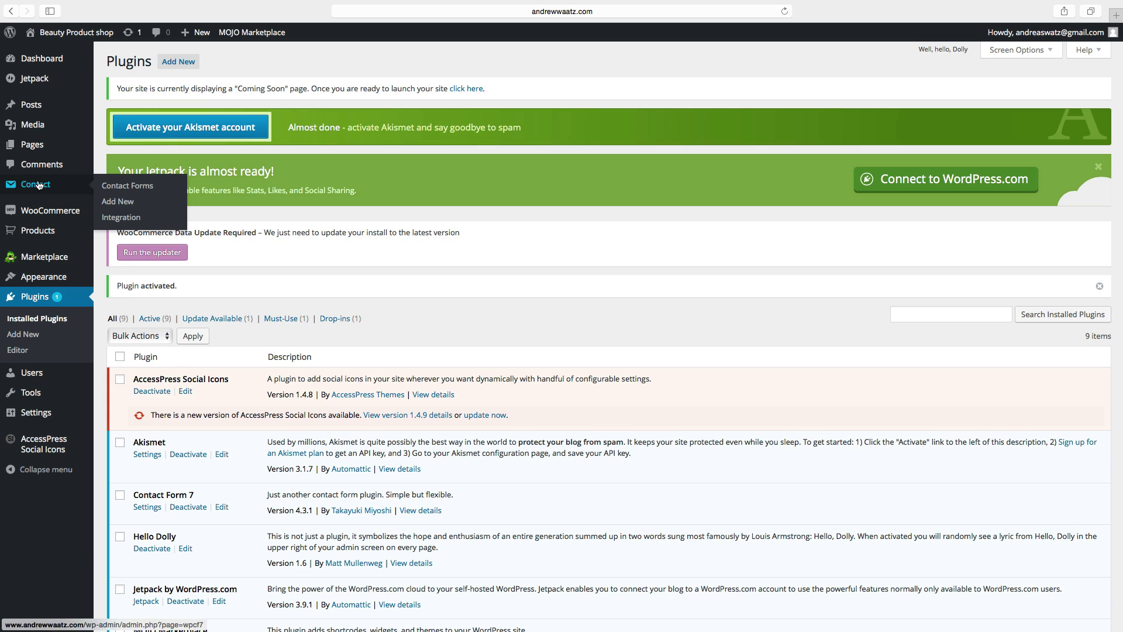
left_click(117, 187)
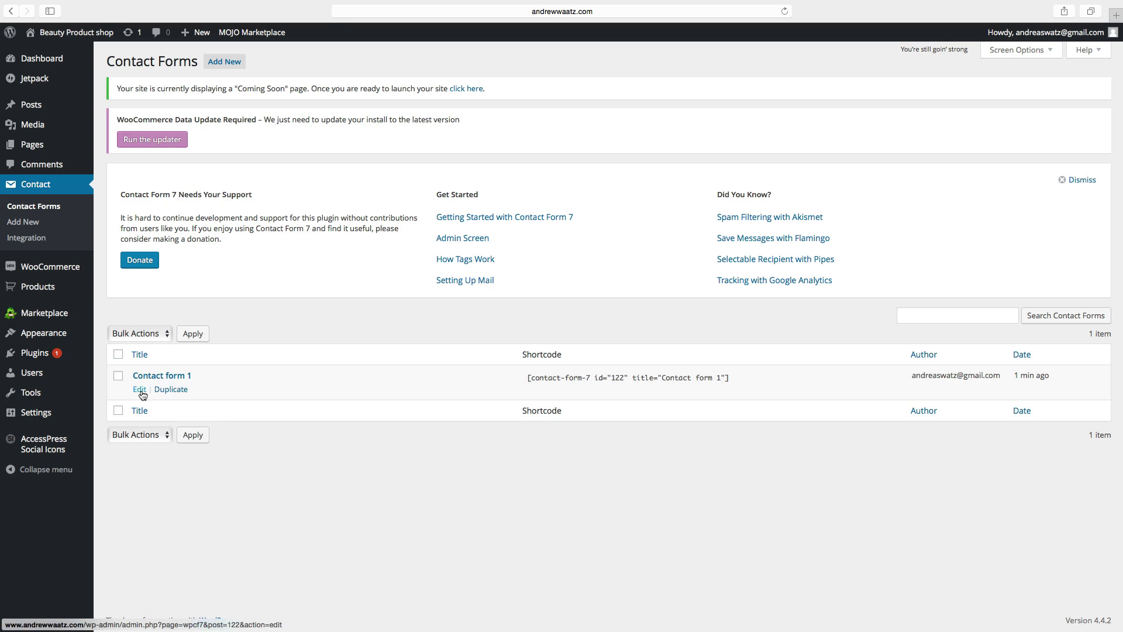
Step: Replace Contact form 1's Mail 'To' address with the site owner's e-mail and save the form
left_click(140, 390)
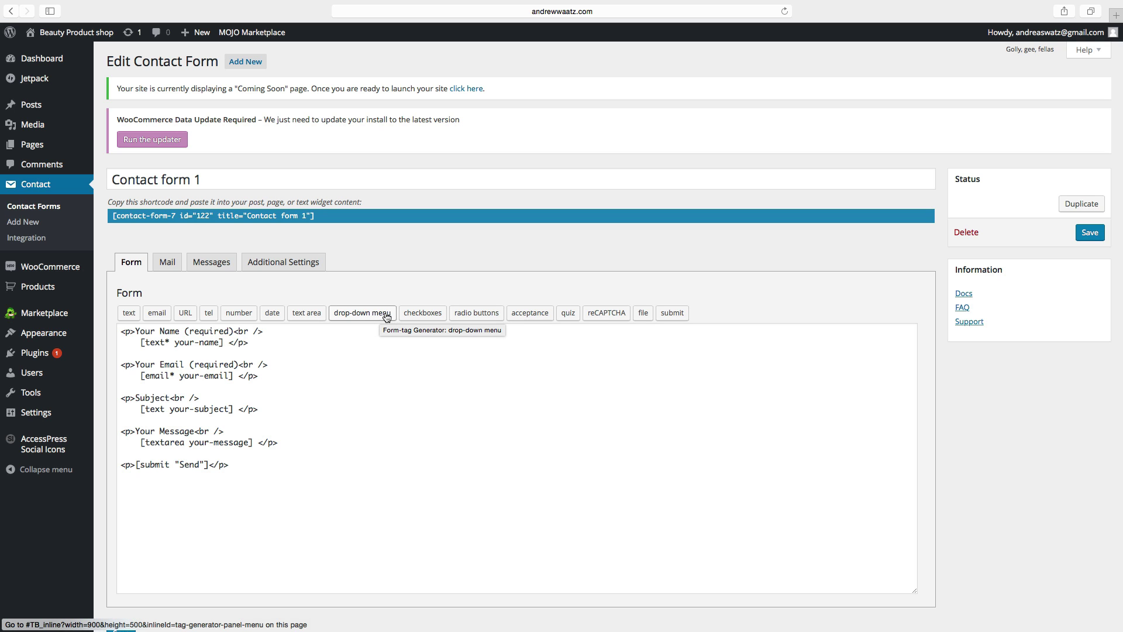
left_click(170, 266)
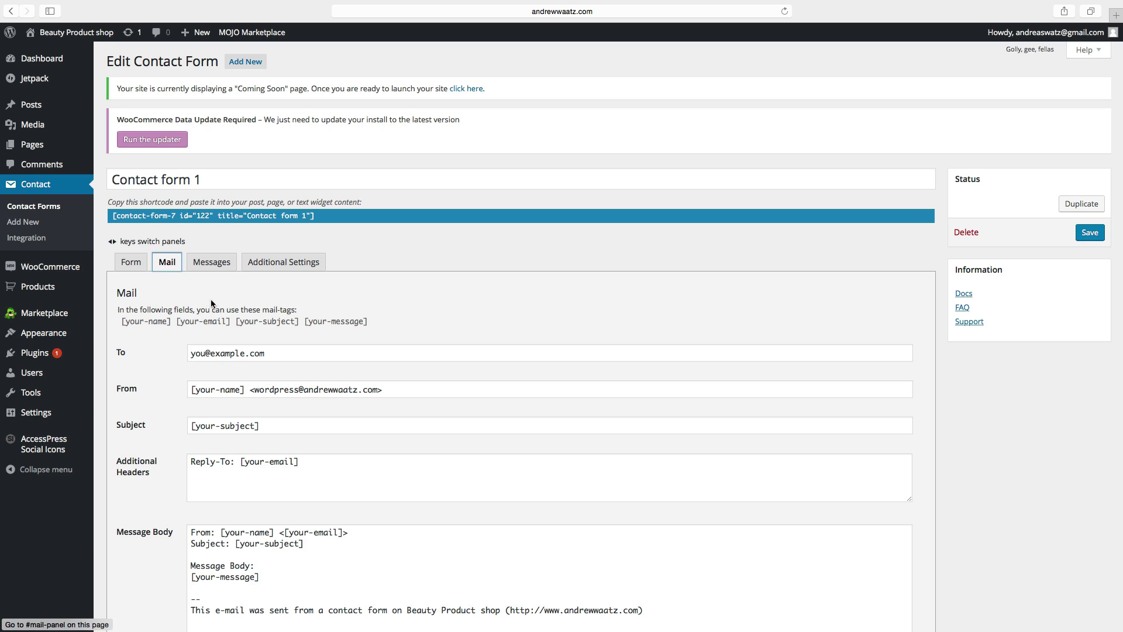
triple_click(271, 352)
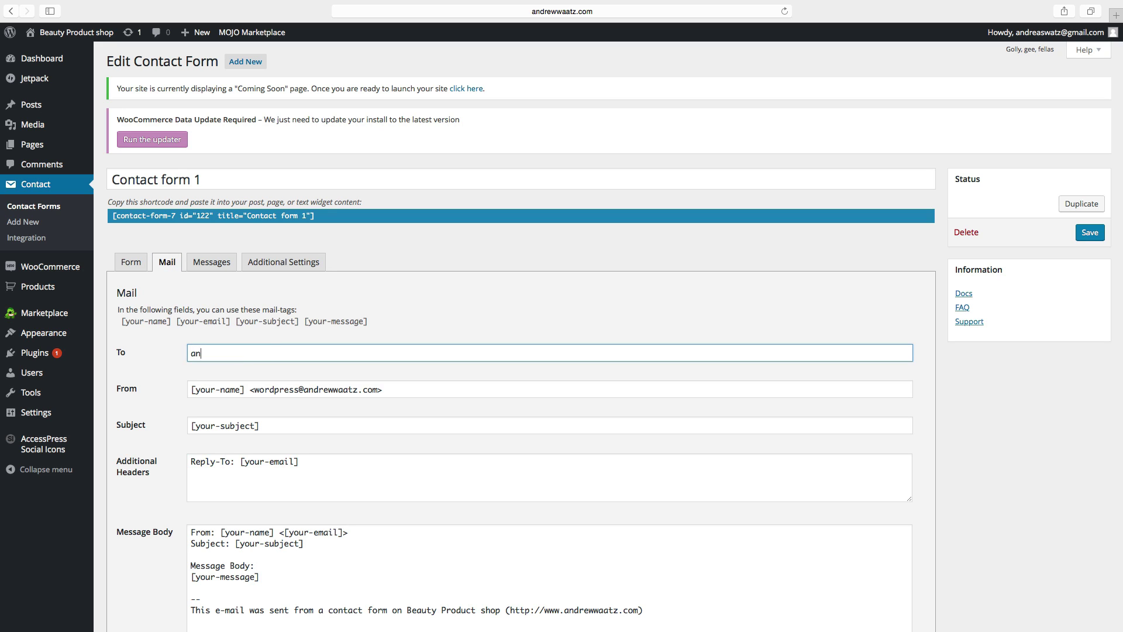
scroll(160, 398, "down", 10)
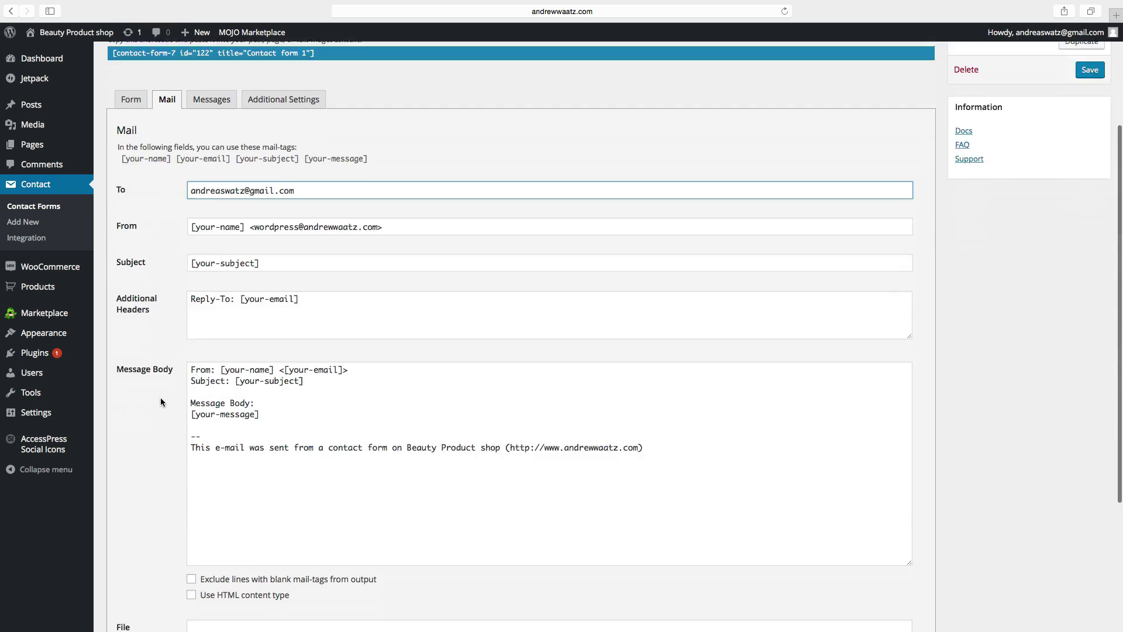
left_click(121, 568)
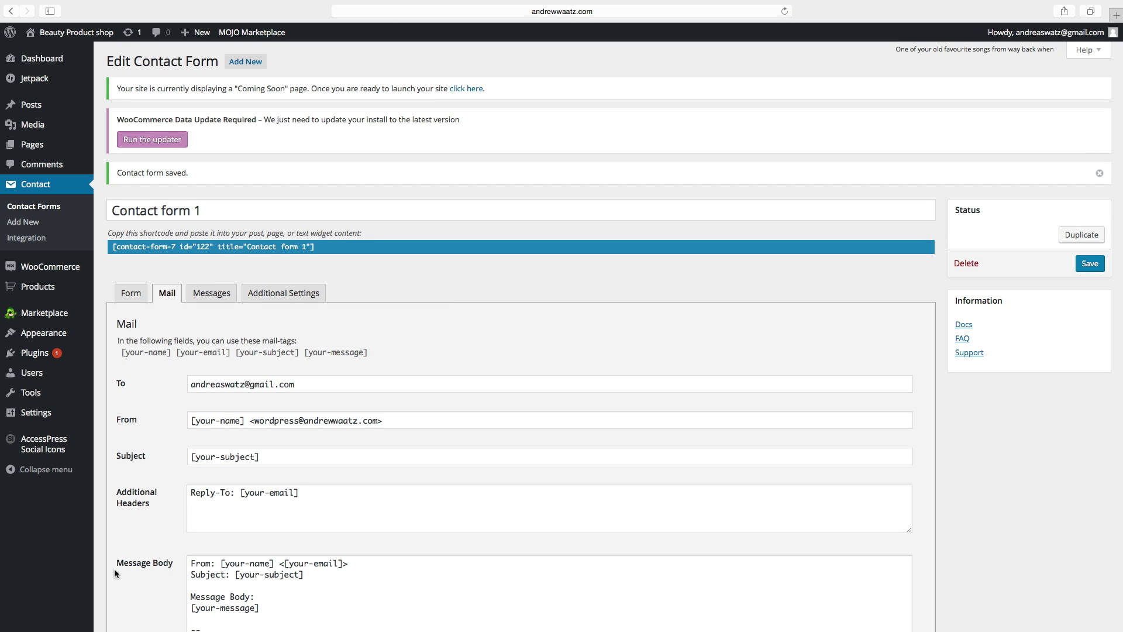
Step: Go to Contact form 1's Additional Settings and copy its shortcode to the clipboard
left_click(178, 297)
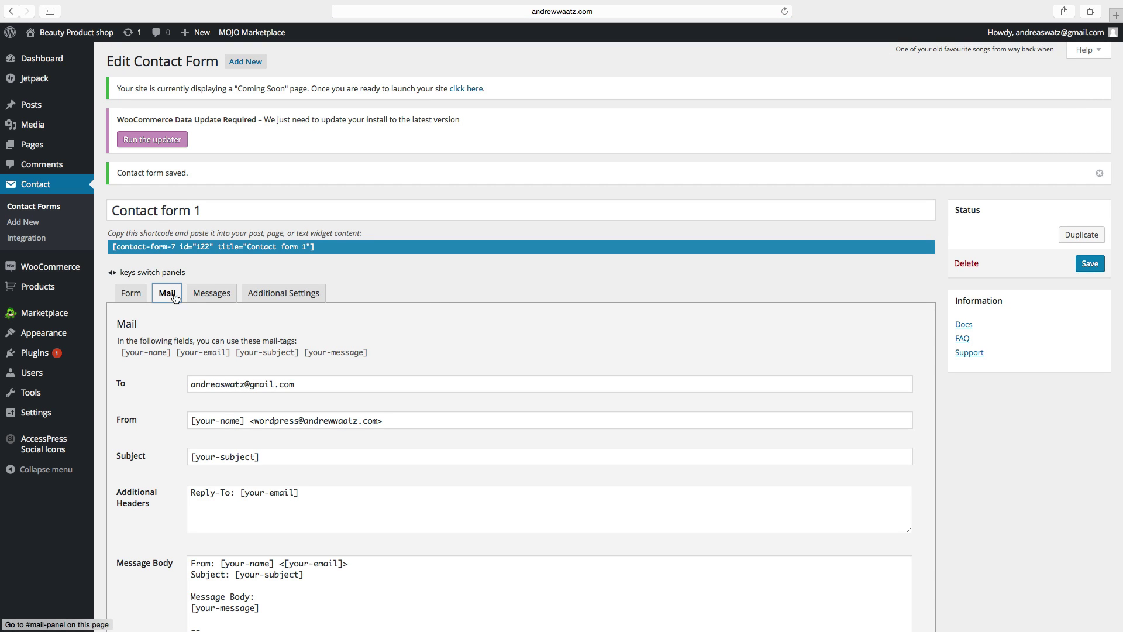
left_click(202, 298)
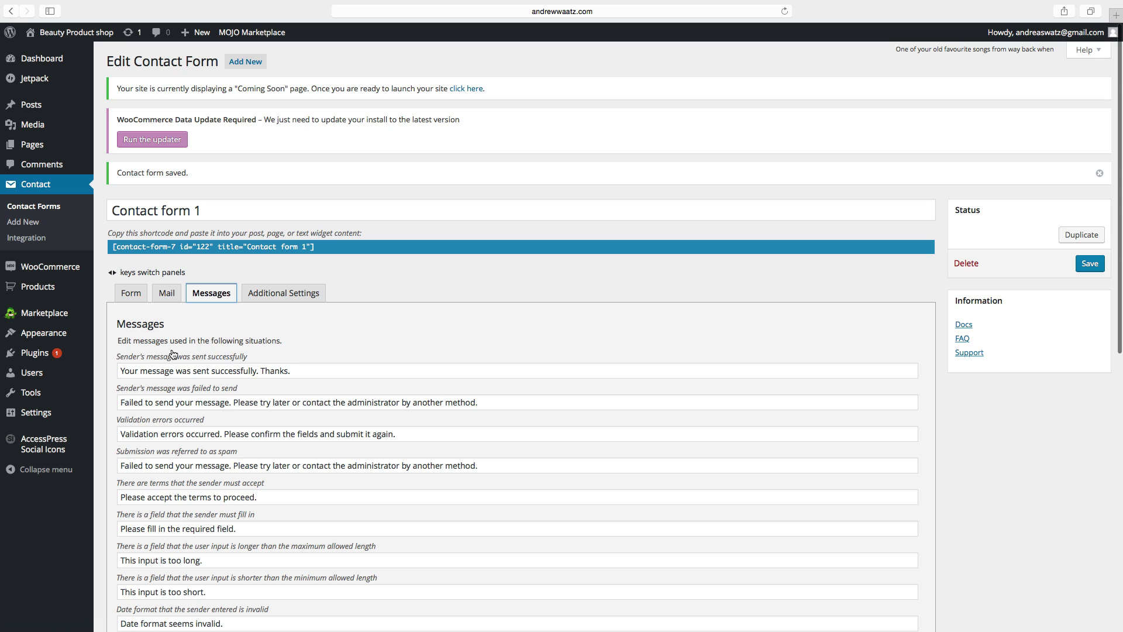
scroll(157, 358, "down", 3)
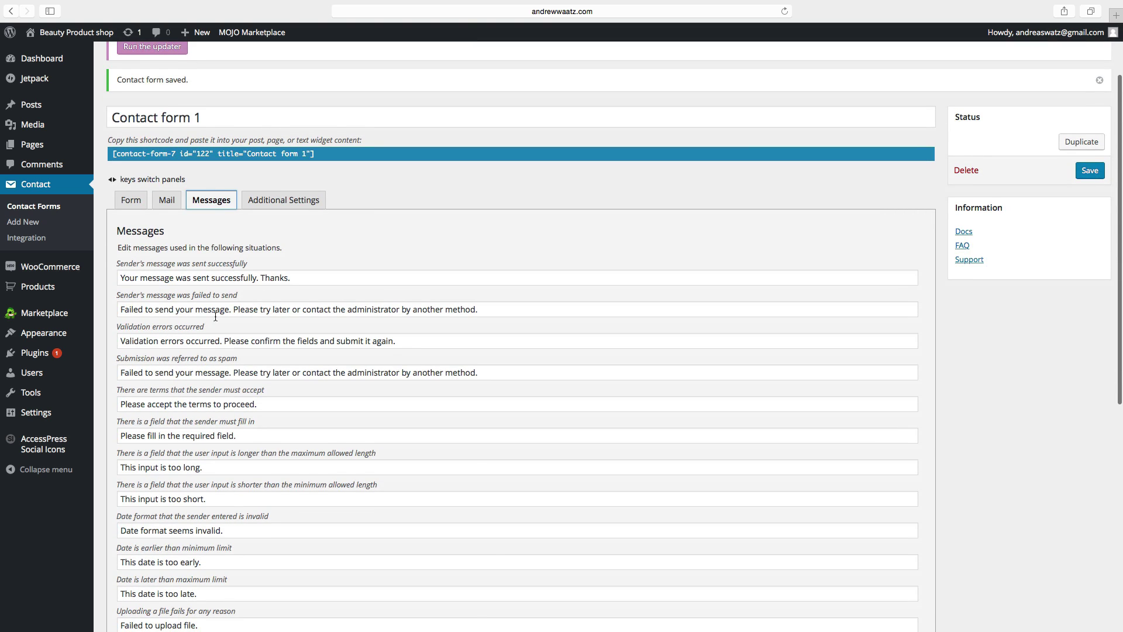
scroll(215, 317, "down", 5)
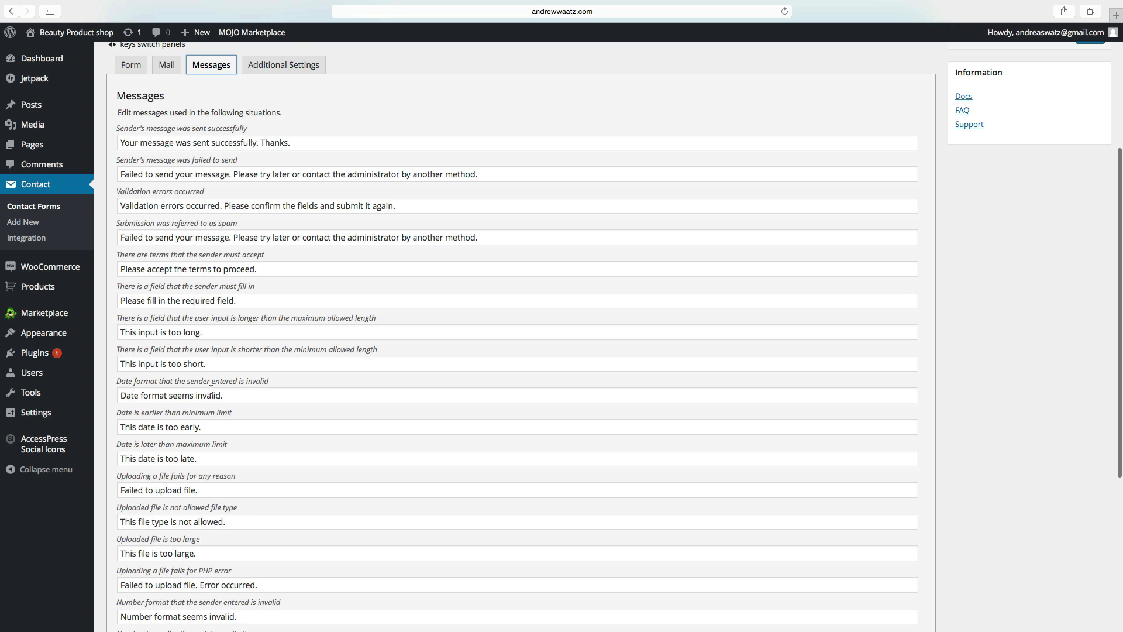
scroll(210, 391, "up", 7)
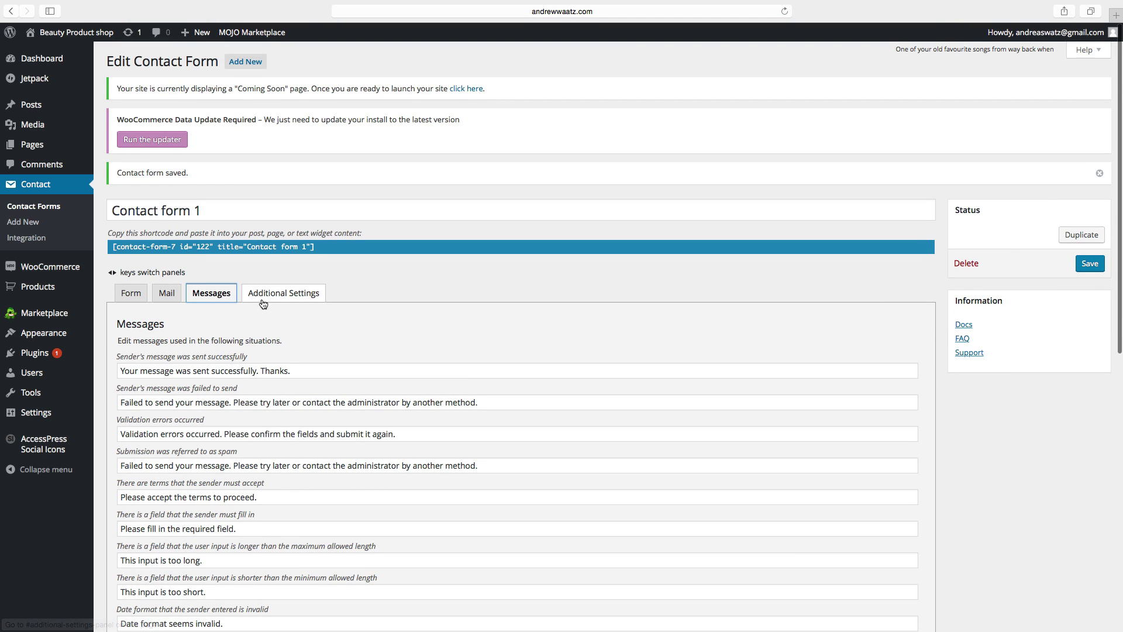
left_click(266, 299)
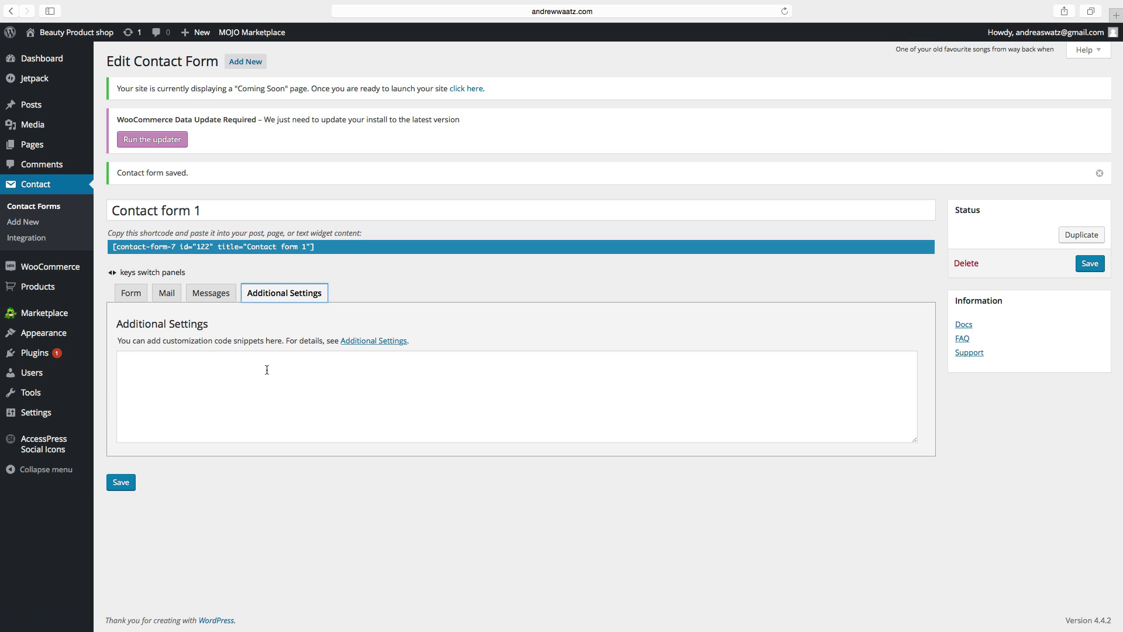
left_click_drag(317, 247, 227, 241)
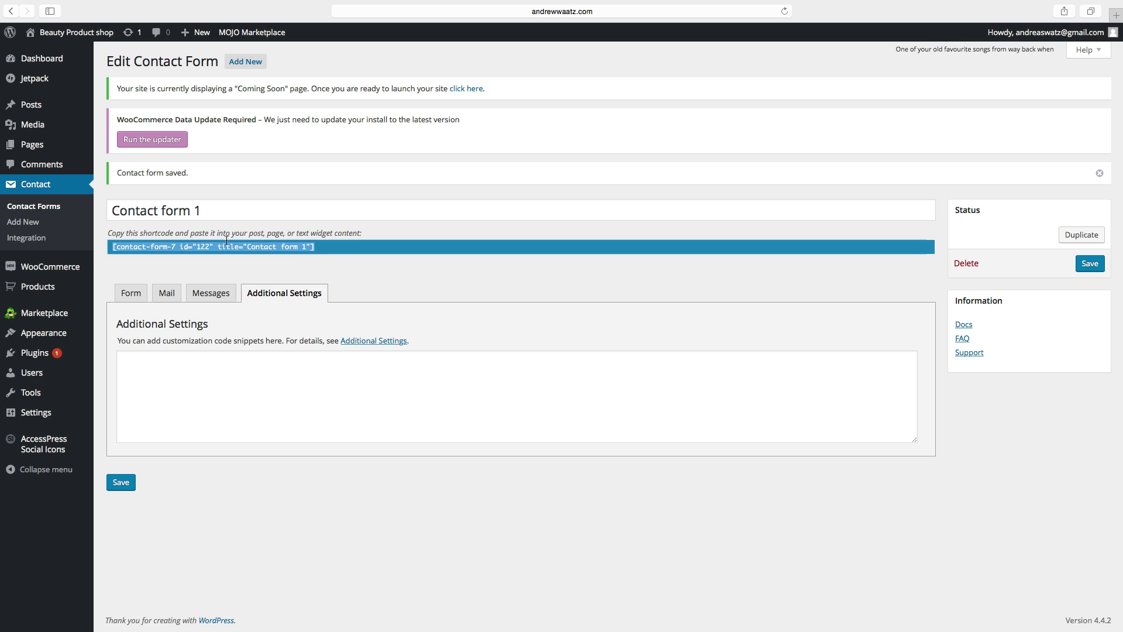
right_click(138, 248)
left_click(166, 292)
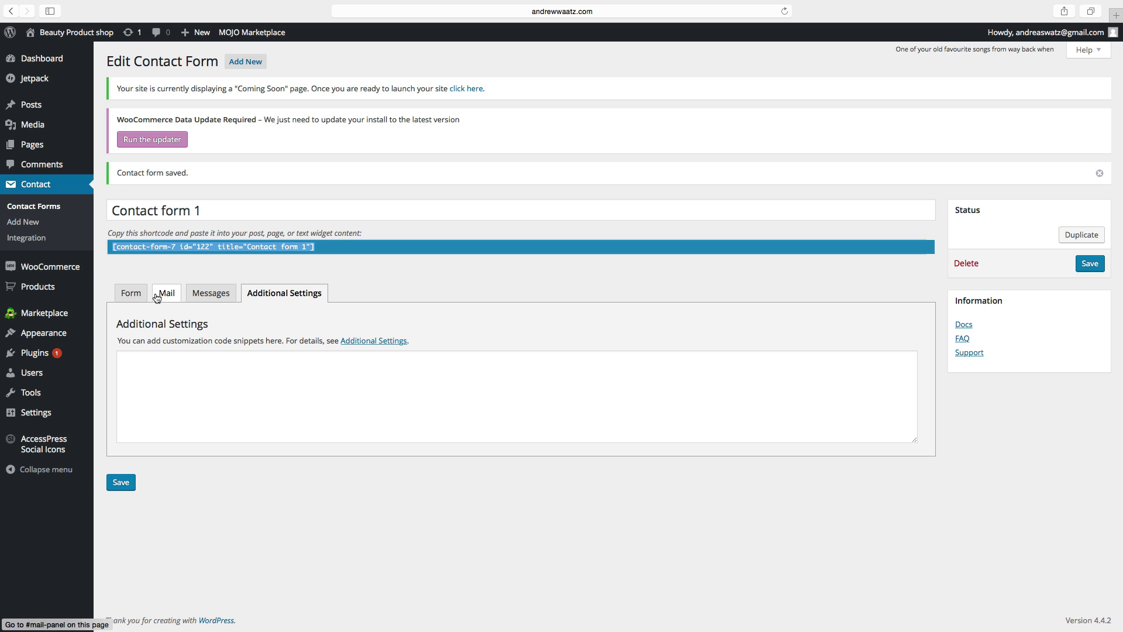
Step: Paste the Contact form 1 shortcode into the Contact page's editor with blank lines above it
left_click(34, 146)
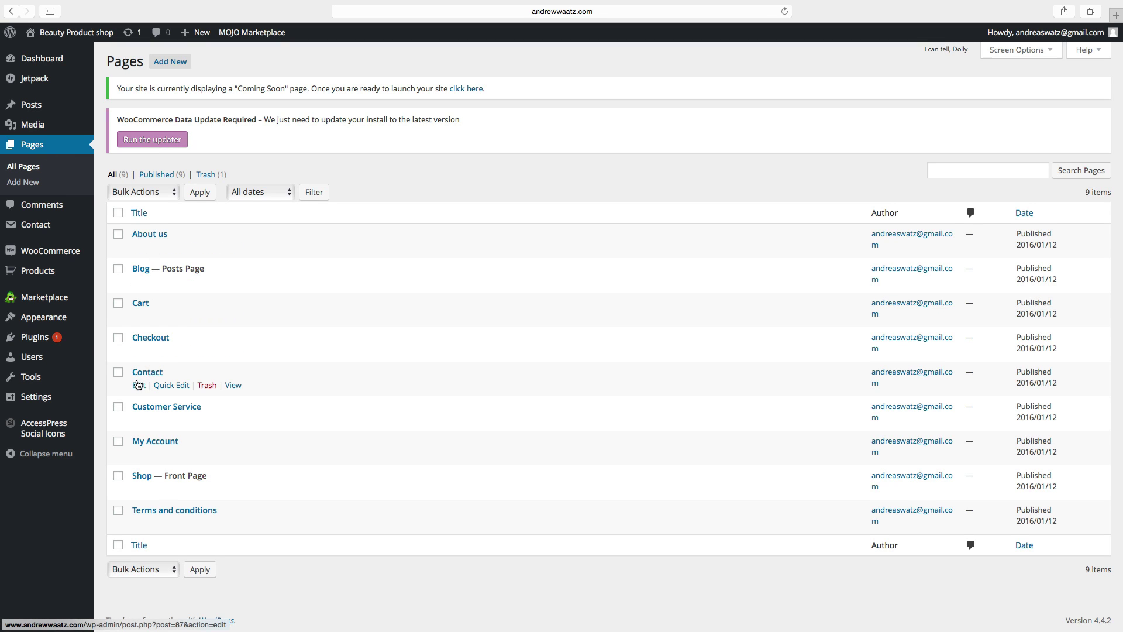
left_click(139, 386)
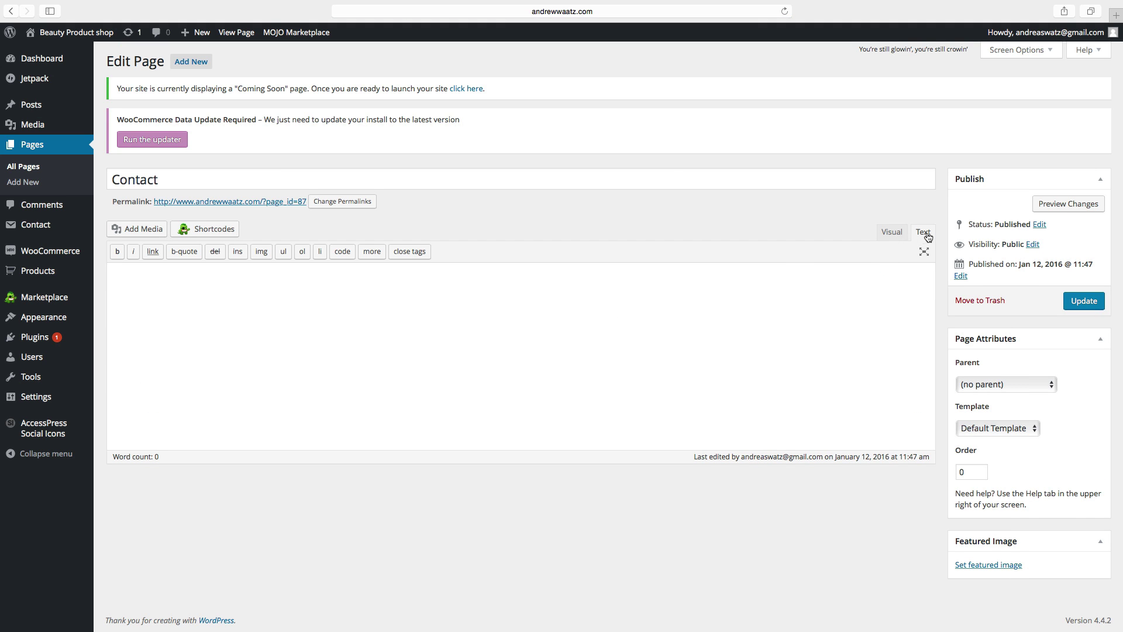
left_click(156, 299)
key("super+v")
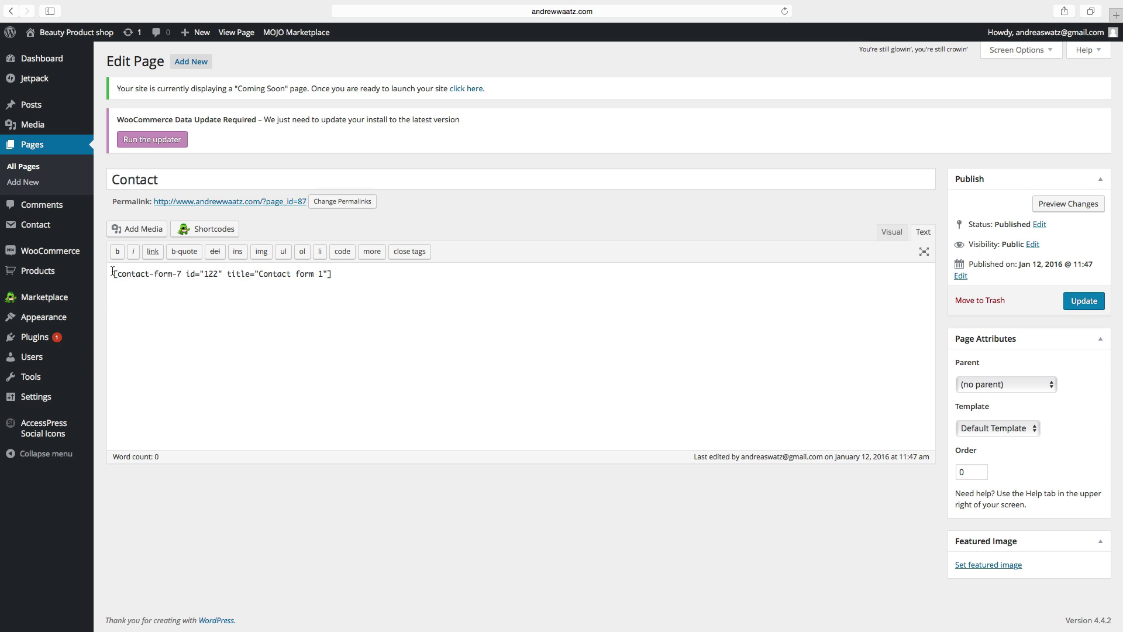
left_click(113, 273)
key("Return")
key("Return")
key("Return")
key("Return")
key("Return")
key("Return")
key("Return")
key("Return")
key("Return")
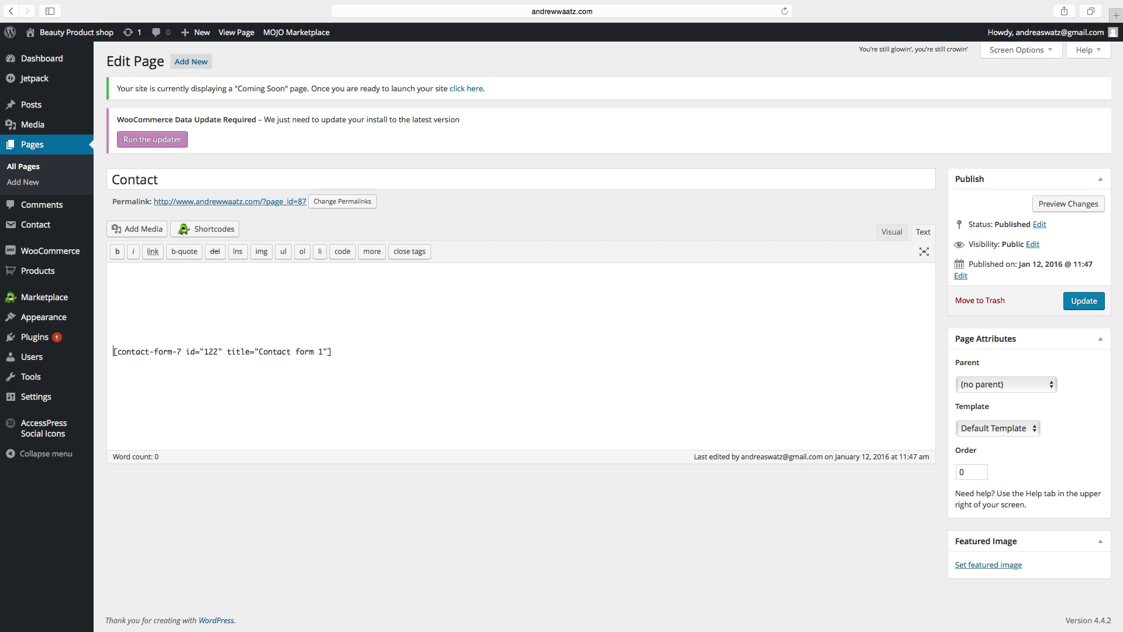
key("Return")
key("Return")
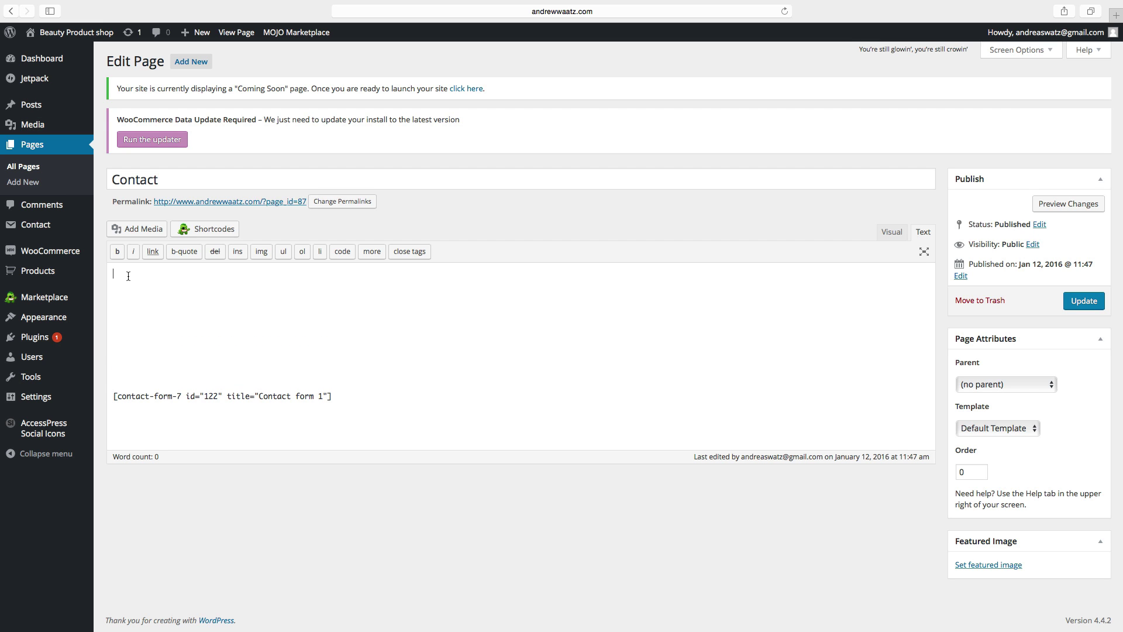
Step: Insert the hand-and-bell image from the media library into the Contact page
left_click(140, 229)
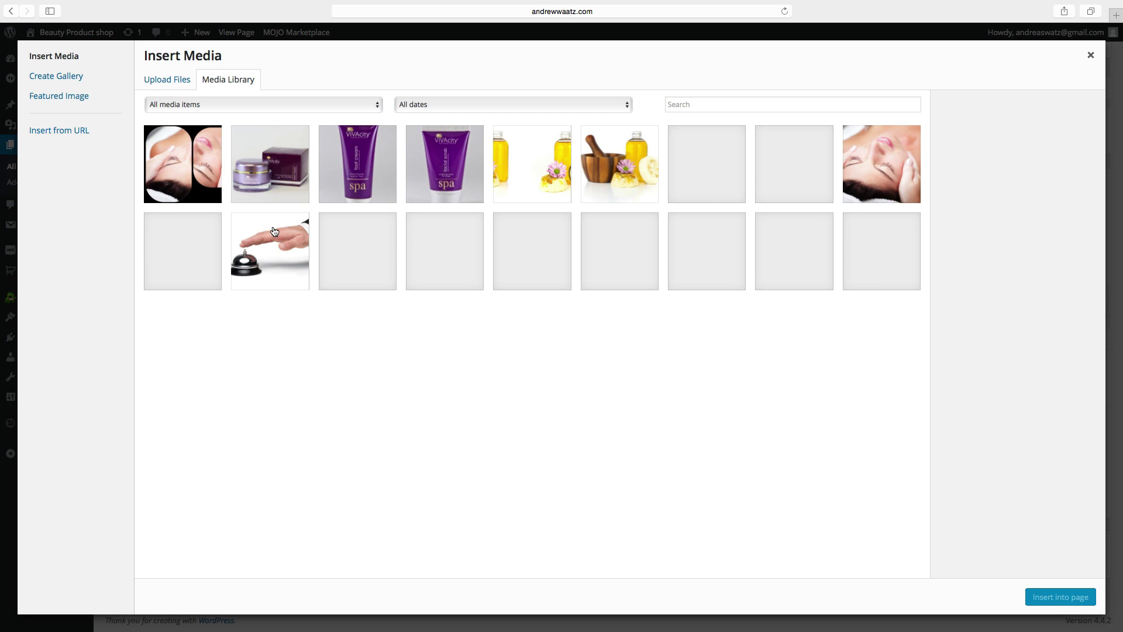
left_click(273, 244)
left_click(1070, 605)
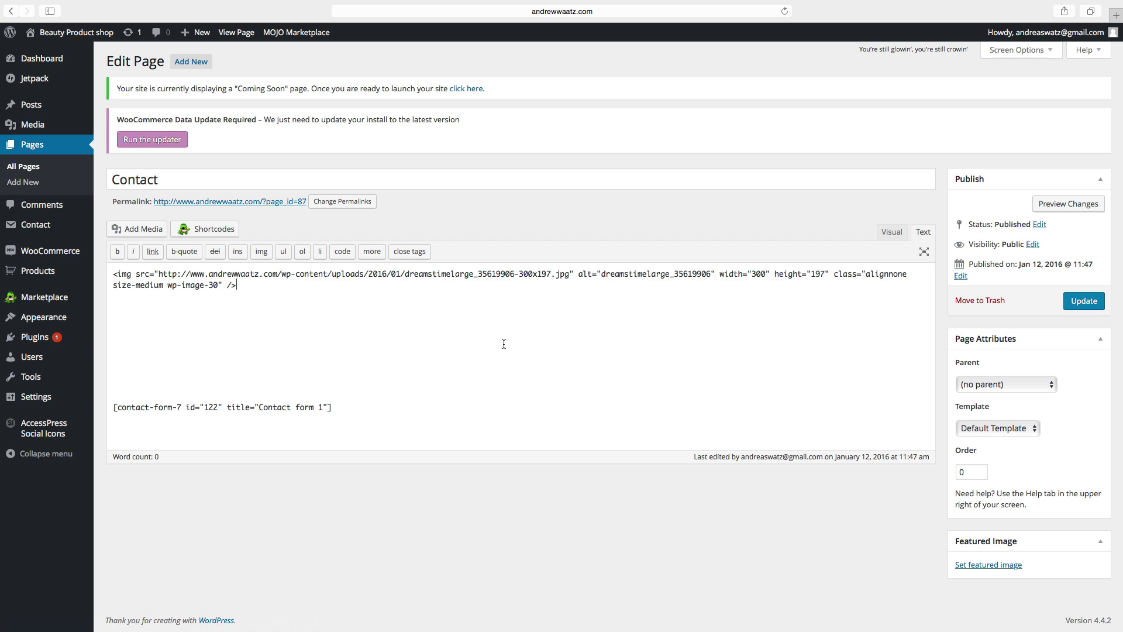
Step: In the Visual editor, centre the bell image and add empty lines above the shortcode
left_click(886, 234)
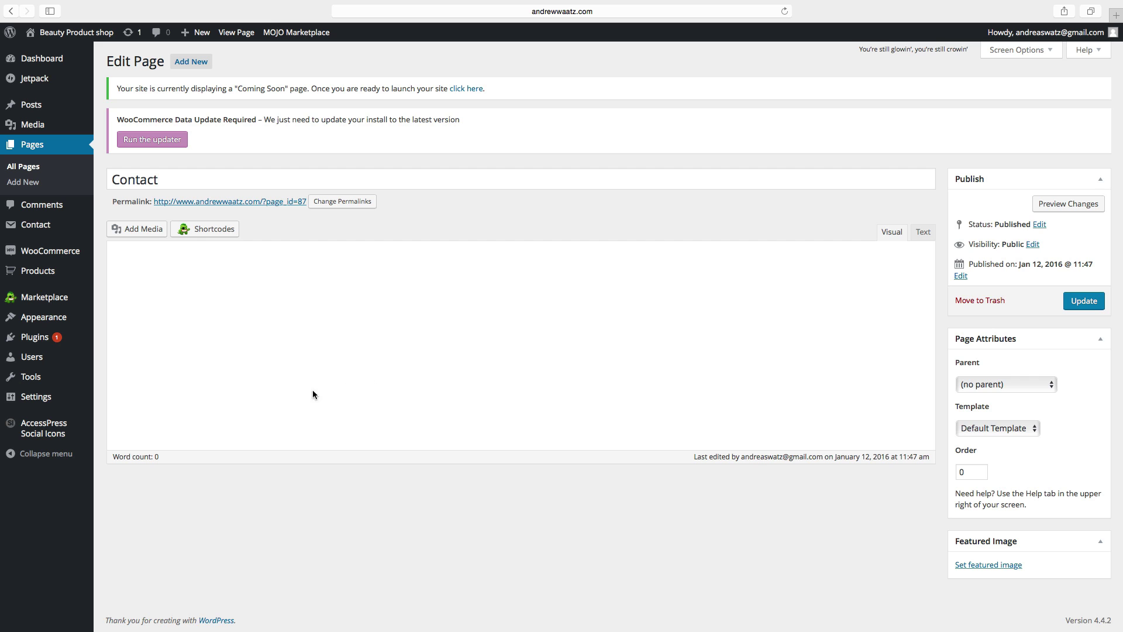
left_click(229, 349)
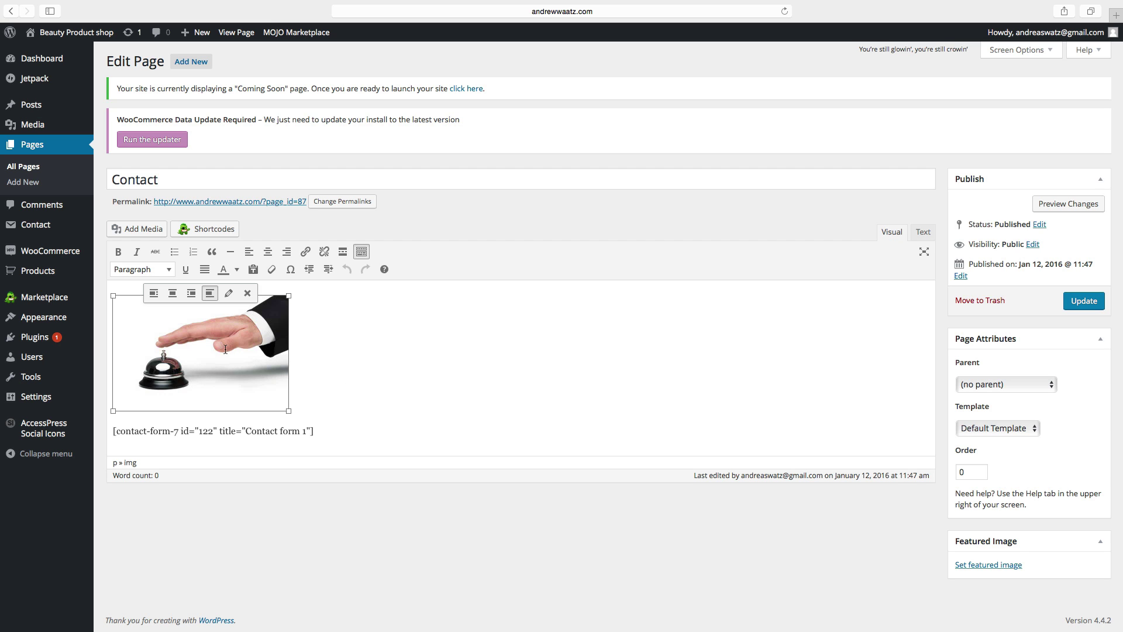
left_click(172, 293)
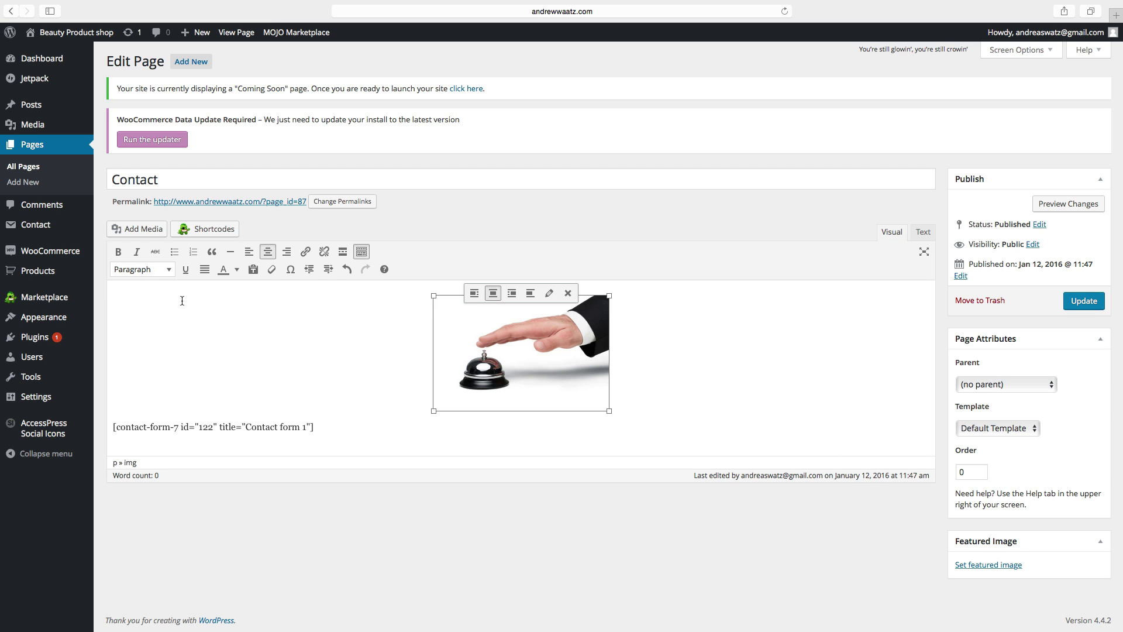
left_click(534, 426)
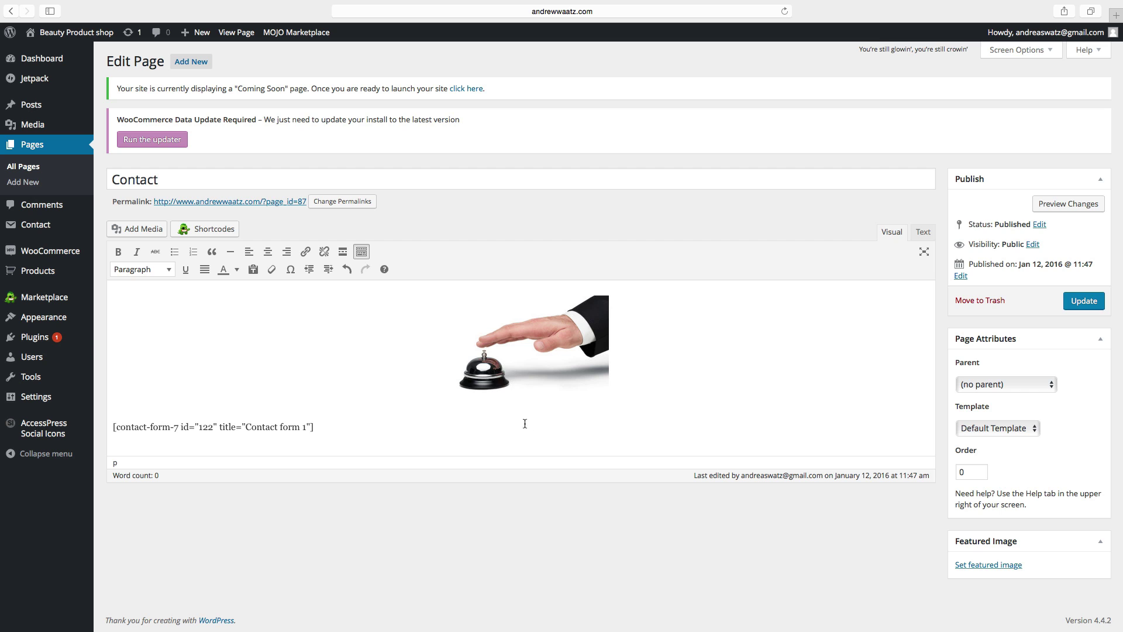
left_click(112, 427)
key("Return")
key("Return")
Step: Add a centred Heading 1 'Contact us' below the bell image, then start a new paragraph
left_click(416, 425)
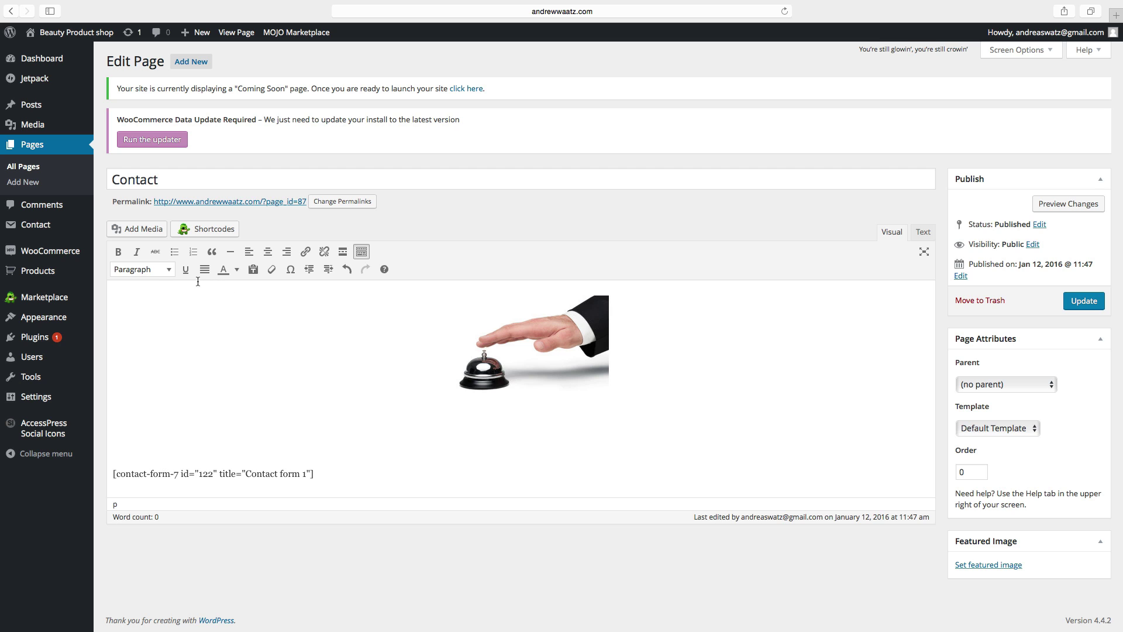
left_click(155, 275)
left_click(154, 313)
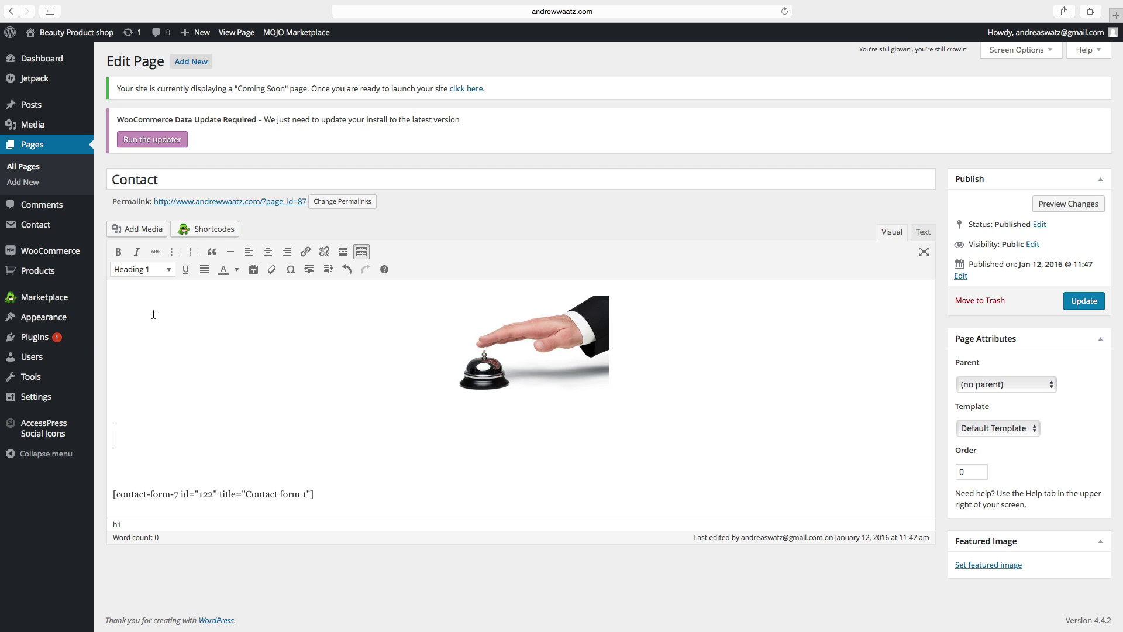
type("Contact ")
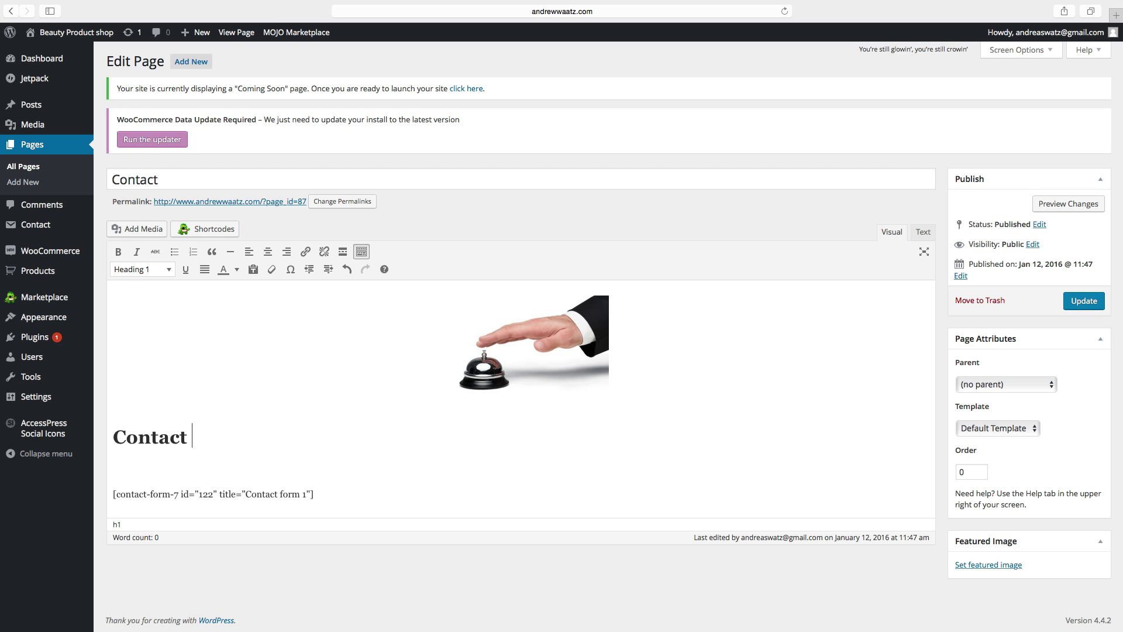
type("us")
left_click_drag(115, 439, 220, 445)
left_click(267, 252)
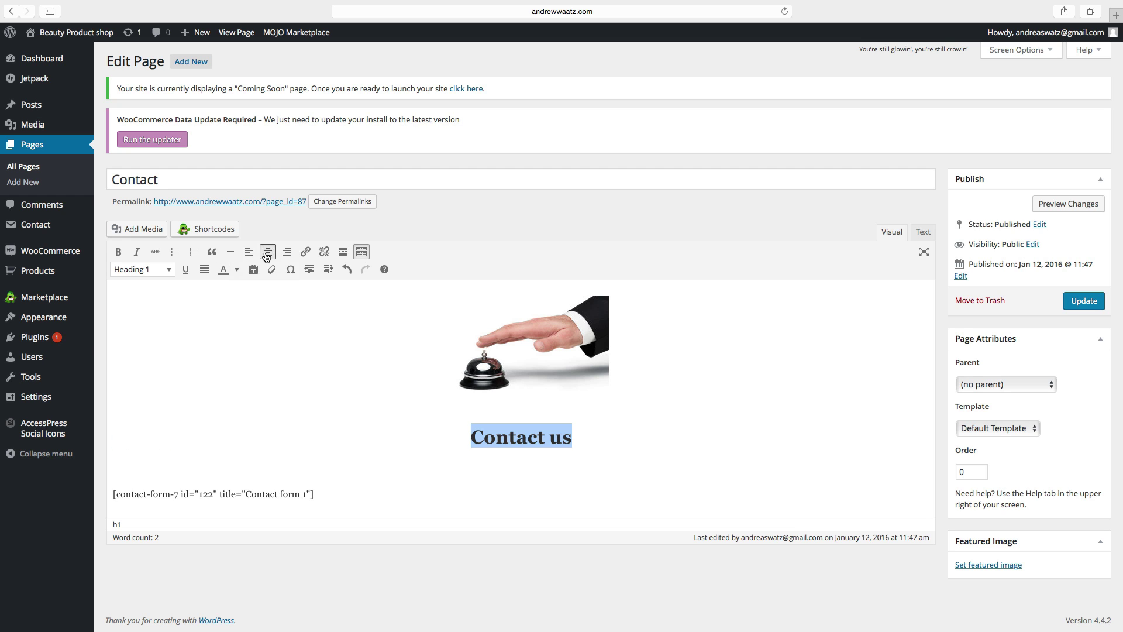
left_click(574, 439)
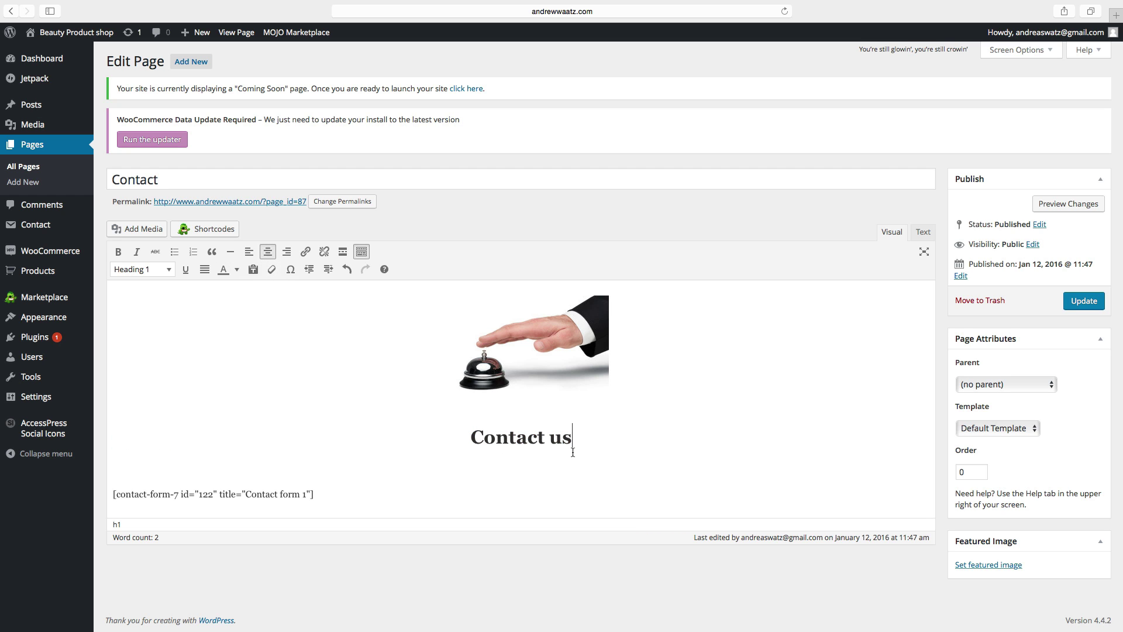
key("Return")
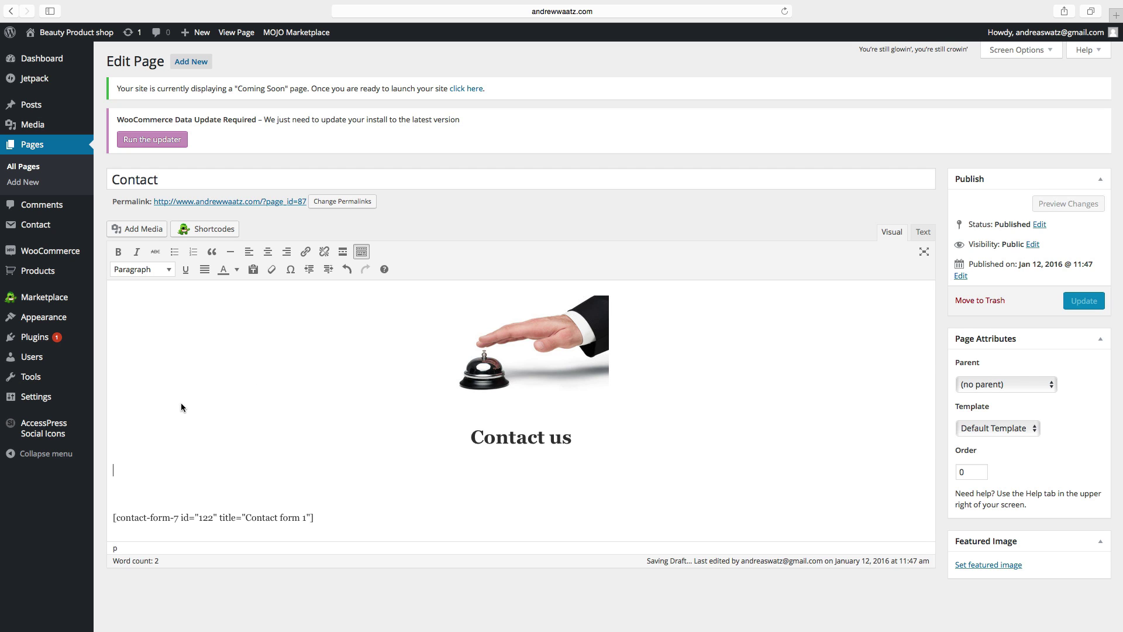
Step: Type 'Text Text text', paste copies to fill three lines, and centre the paragraph
type("Text")
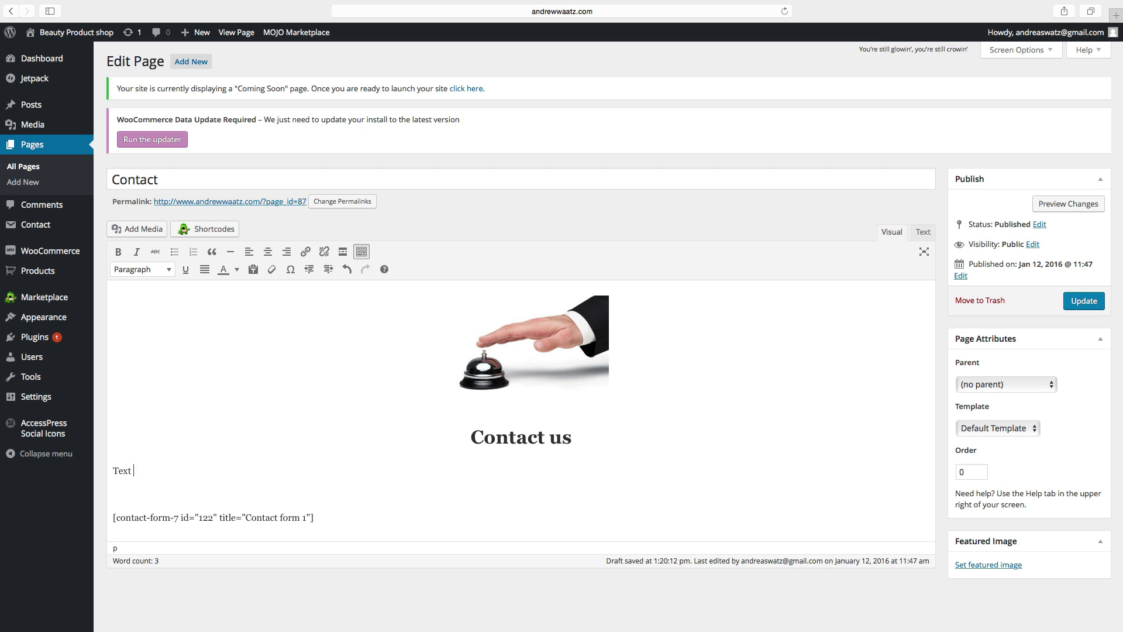
type(" Text text")
left_click_drag(173, 471, 112, 471)
right_click(123, 471)
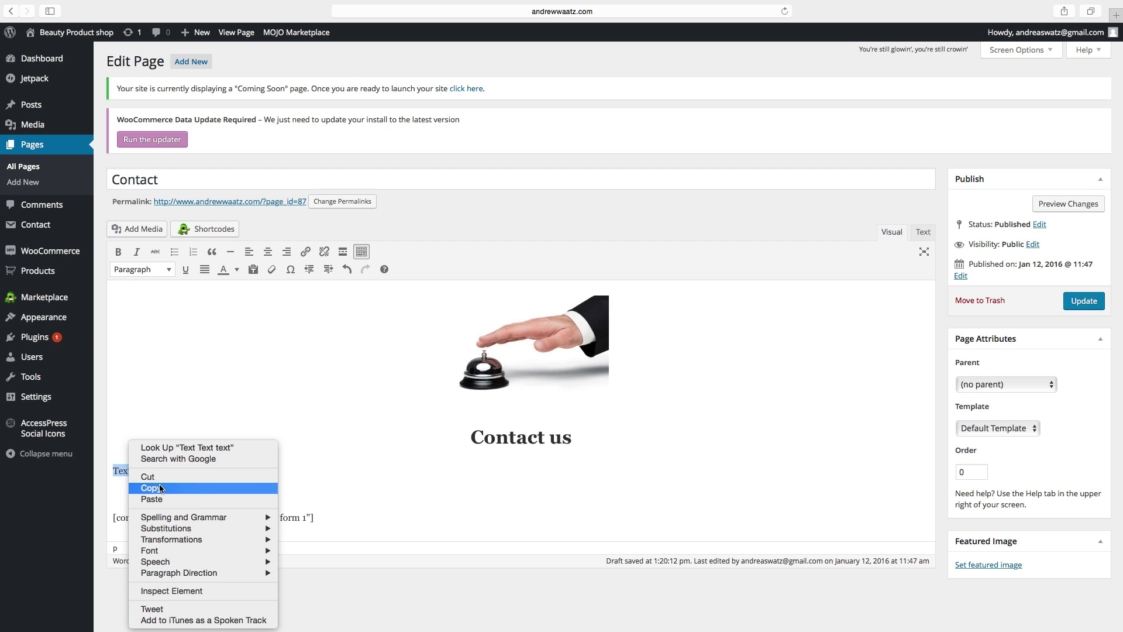
left_click(140, 489)
left_click(177, 473)
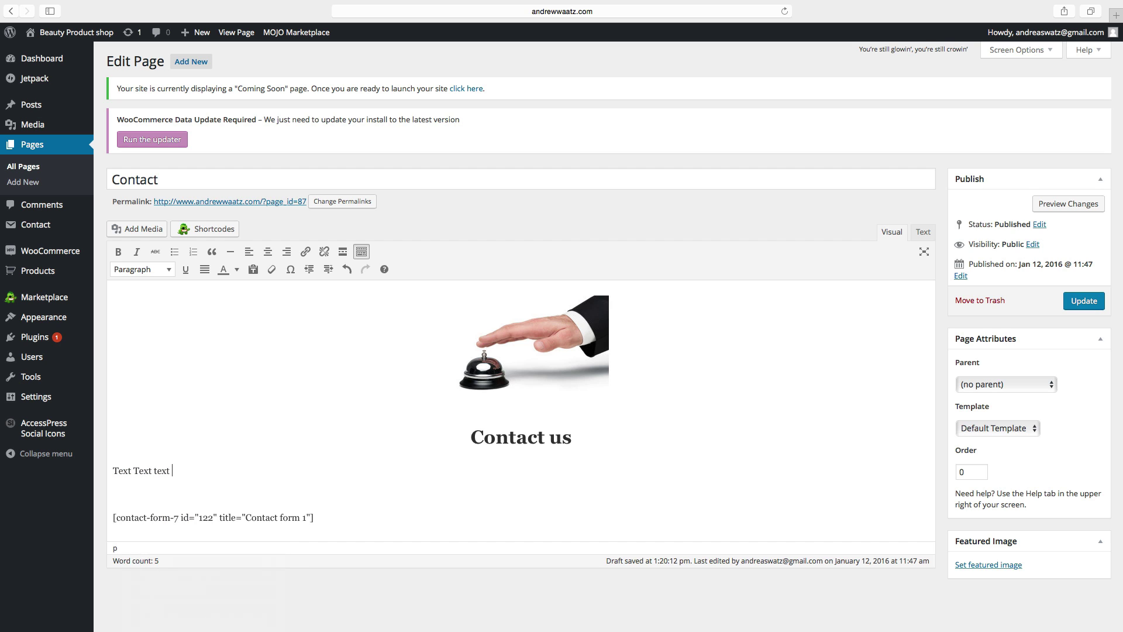
key("super+v")
key("super+v")
key("super+v")
key("super+v")
key("super+v")
key("super+v")
key("super+v")
key("super+v")
key("super+v")
key("super+v")
key("super+v")
key("super+v")
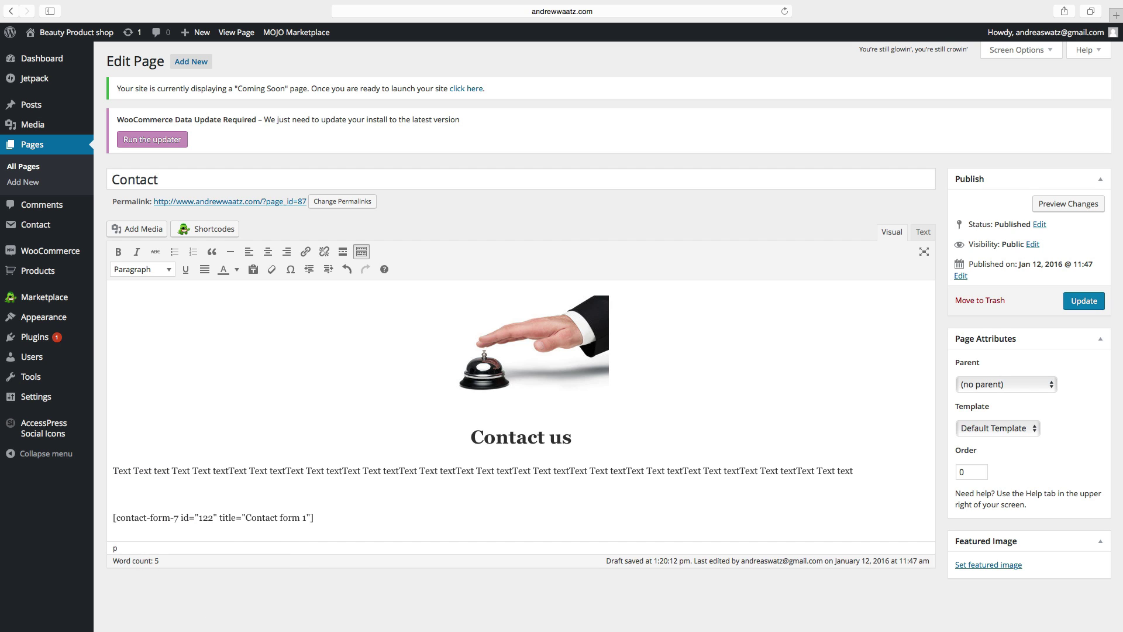
key("super+v")
key("super+v")
key("super+v")
key("super+v")
key("super+v")
key("super+v")
key("super+v")
key("super+v")
key("super+v")
key("super+v")
key("super+v")
key("super+v")
key("super+v")
key("super+v")
key("super+v")
key("super+v")
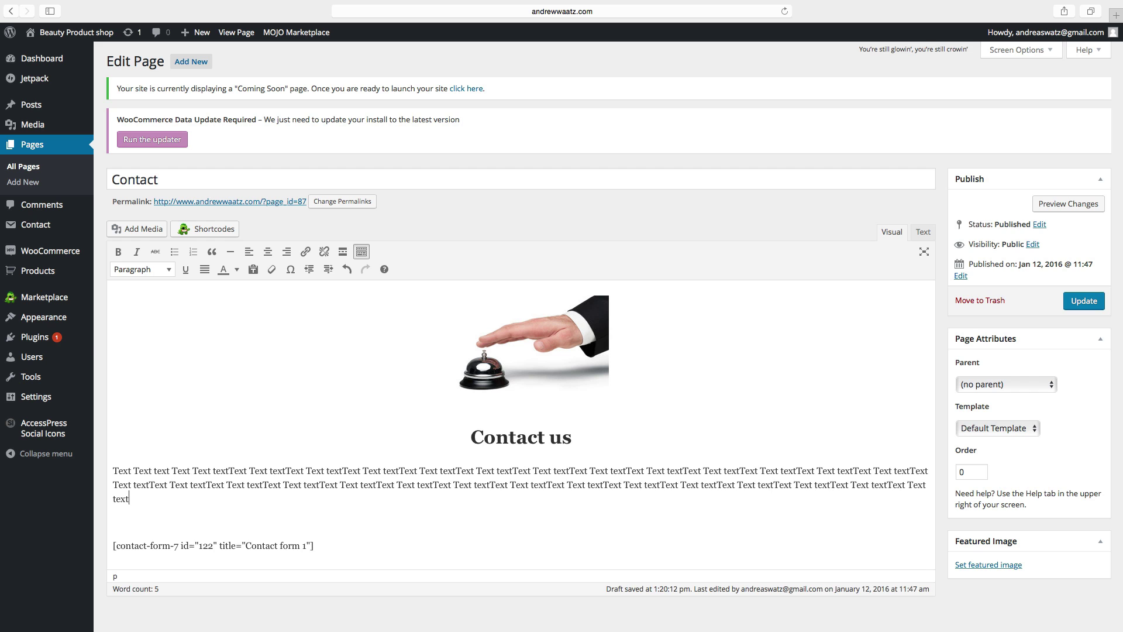
key("super+v")
key("super+v")
key("super+v")
key("super+v")
key("super+v")
key("super+v")
key("super+v")
key("super+v")
key("super+v")
key("super+v")
key("super+v")
key("super+v")
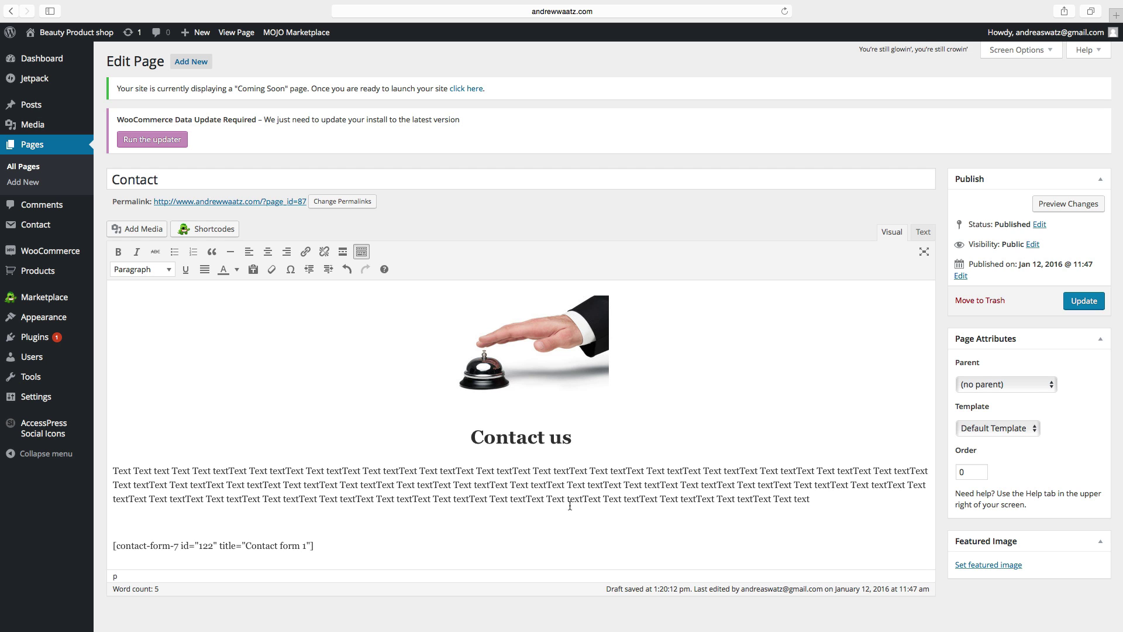
left_click_drag(811, 499, 99, 462)
left_click(268, 252)
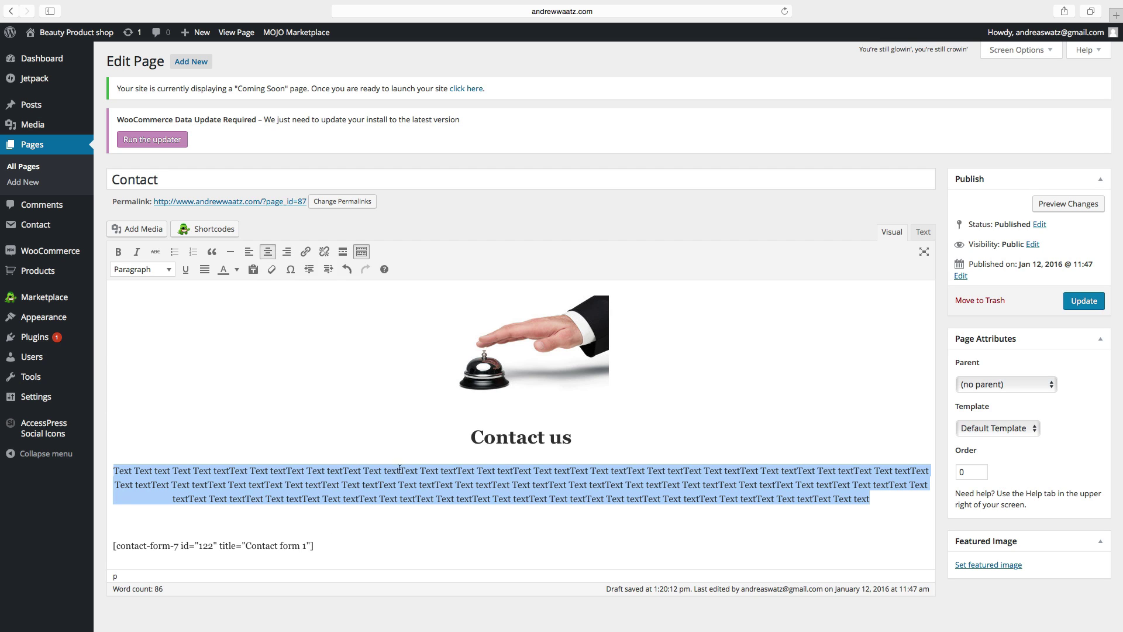
Step: Update the Contact page to save the centred body text, then go to the live site's front page
left_click(400, 414)
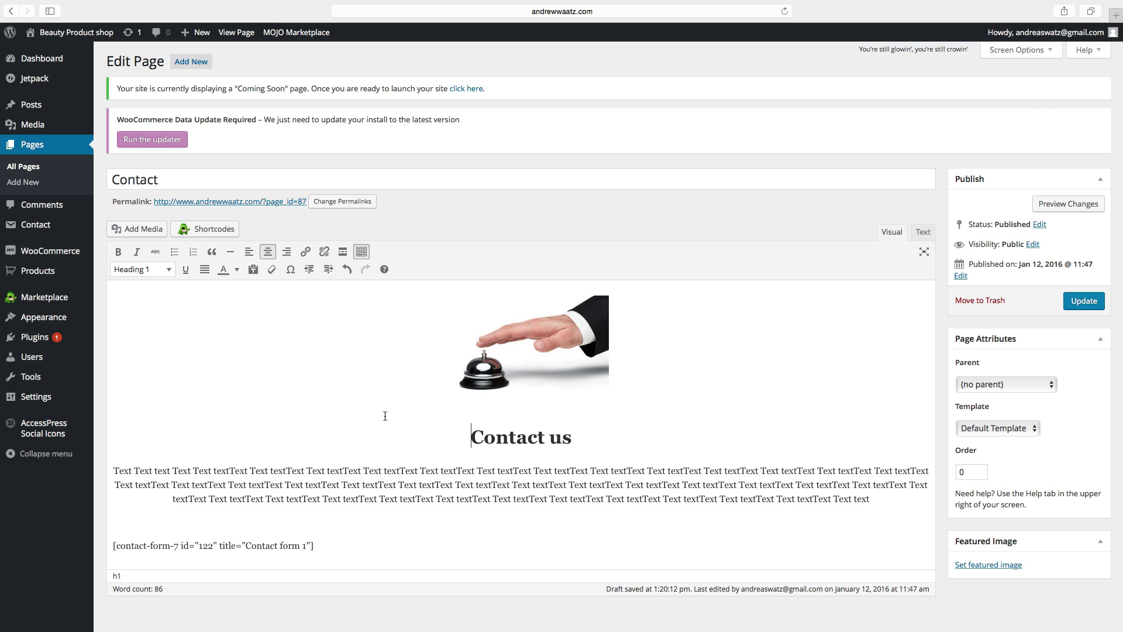
left_click(1080, 302)
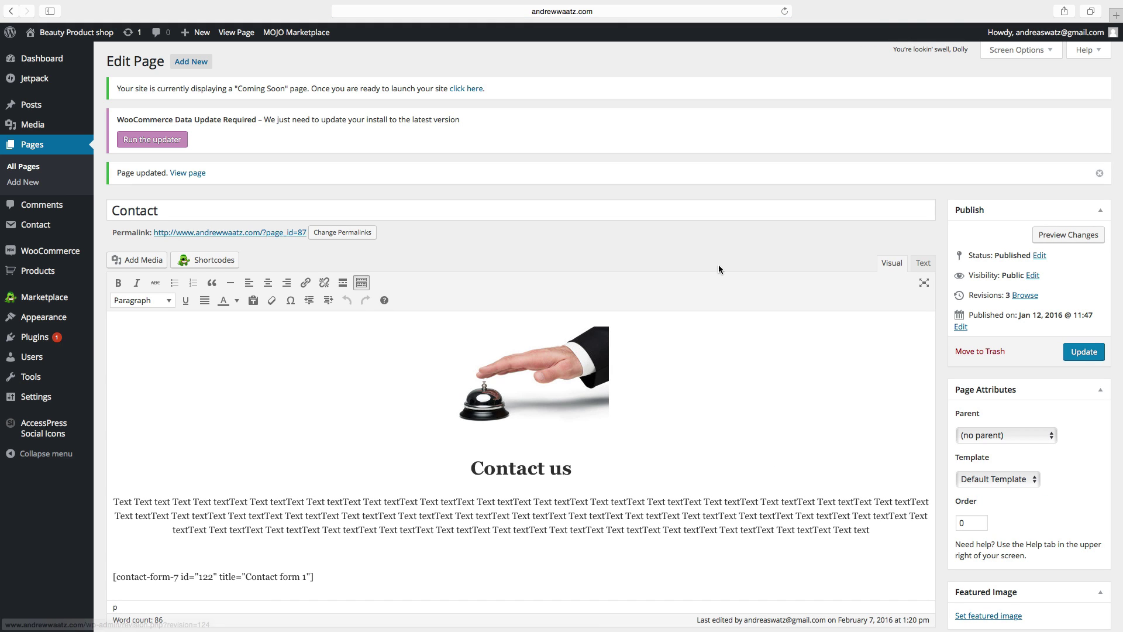
left_click(58, 36)
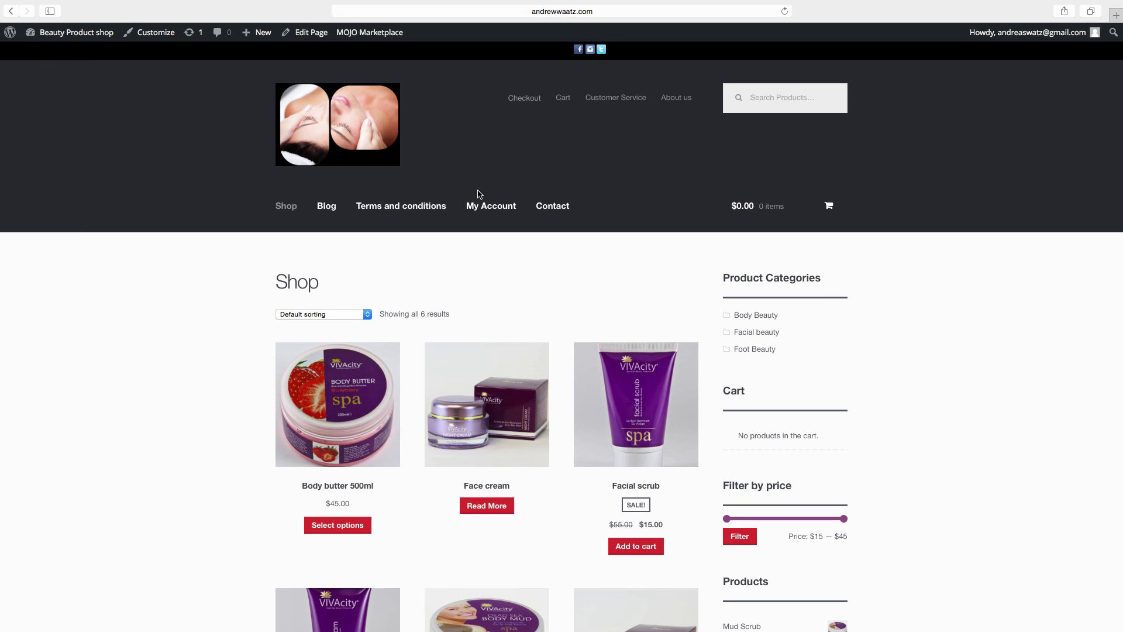
Step: Open the live Contact page and scroll through its bell image, heading and text
left_click(553, 208)
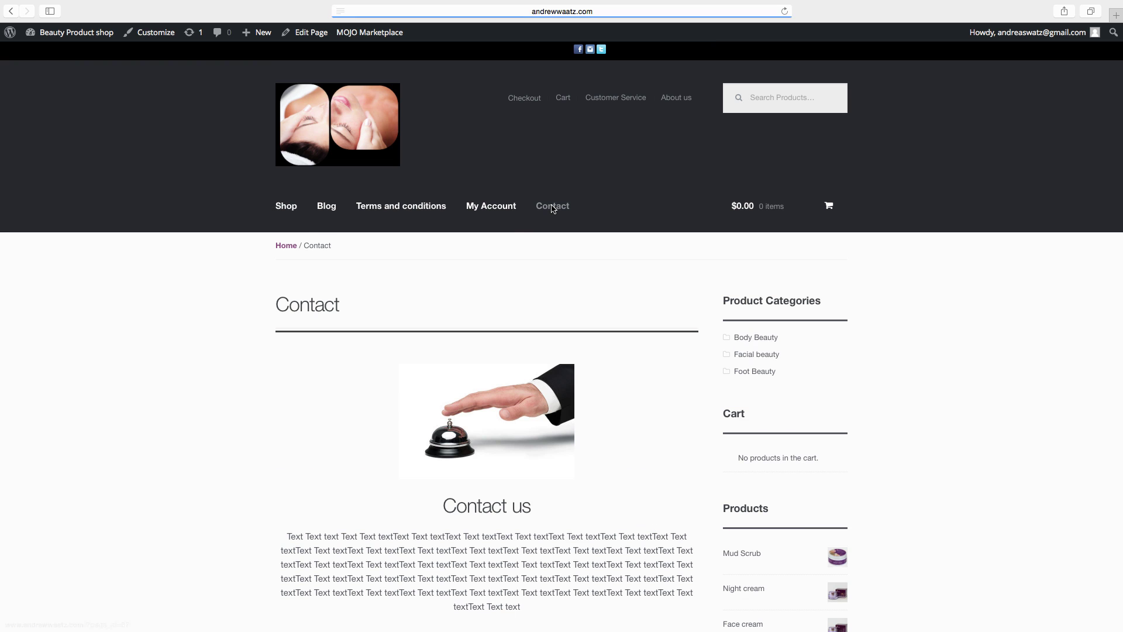
scroll(462, 306, "down", 5)
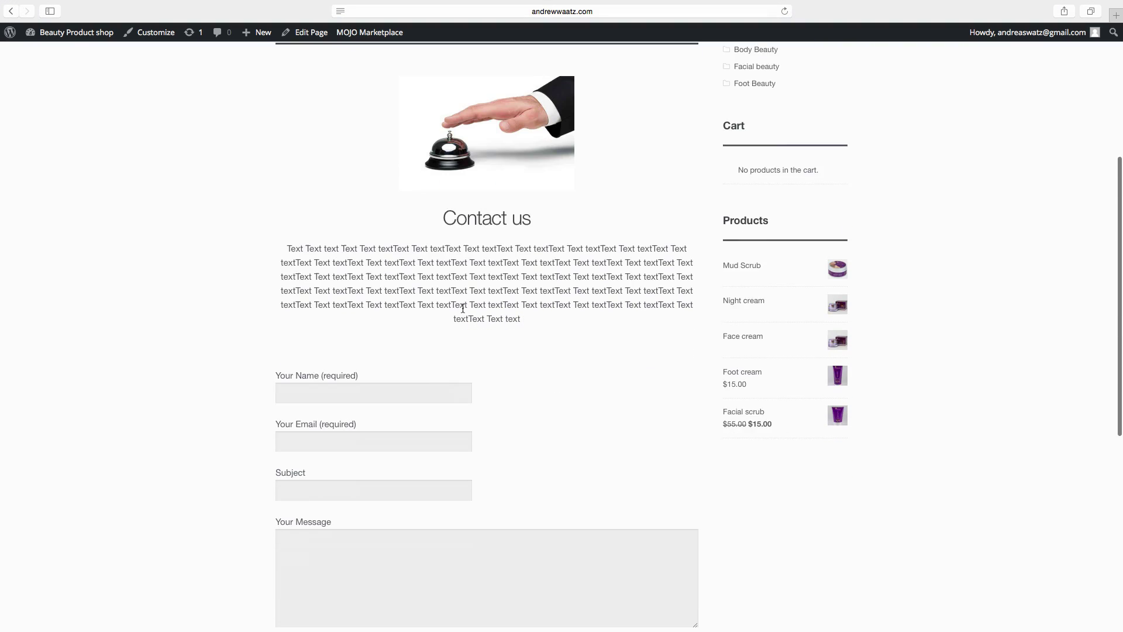
scroll(461, 306, "up", 8)
scroll(450, 287, "up", 1)
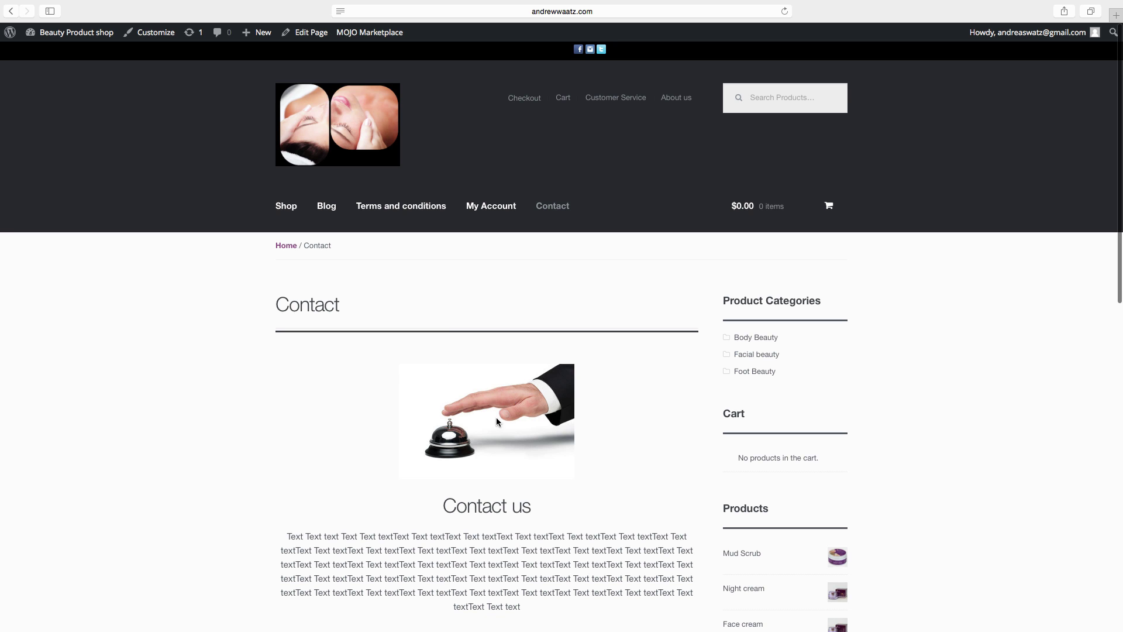
scroll(496, 419, "down", 5)
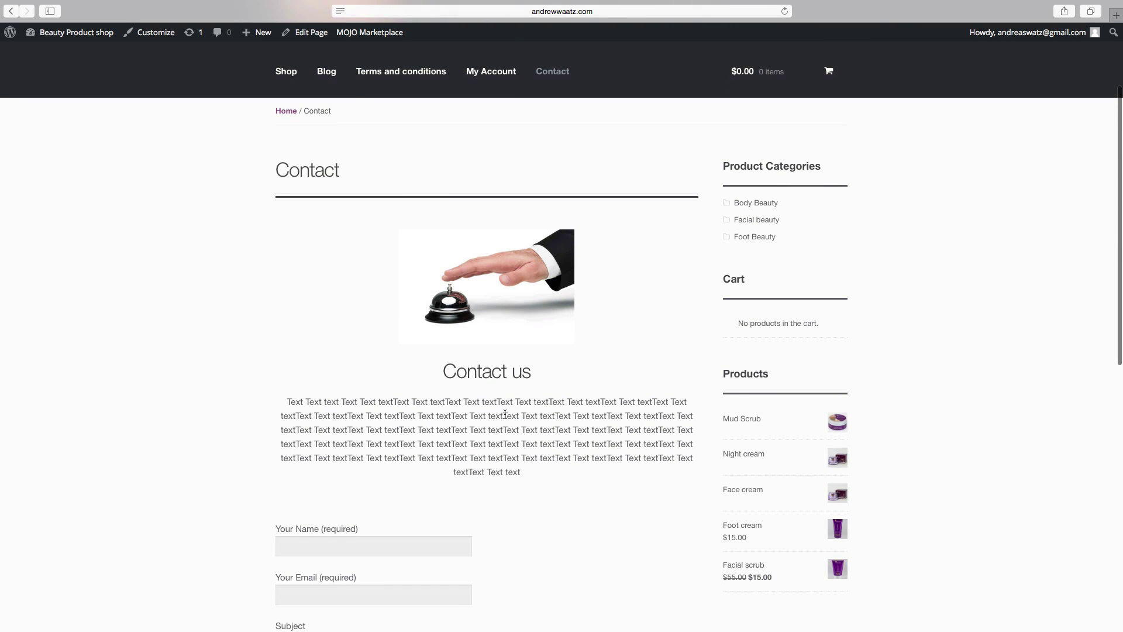
scroll(506, 439, "down", 10)
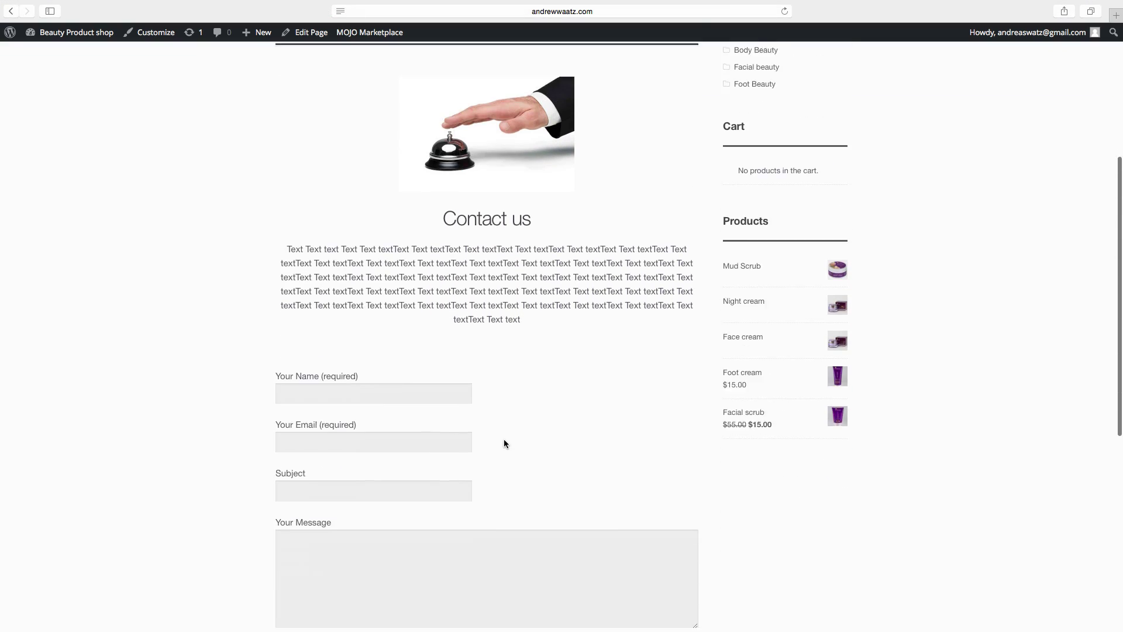
scroll(503, 414, "down", 2)
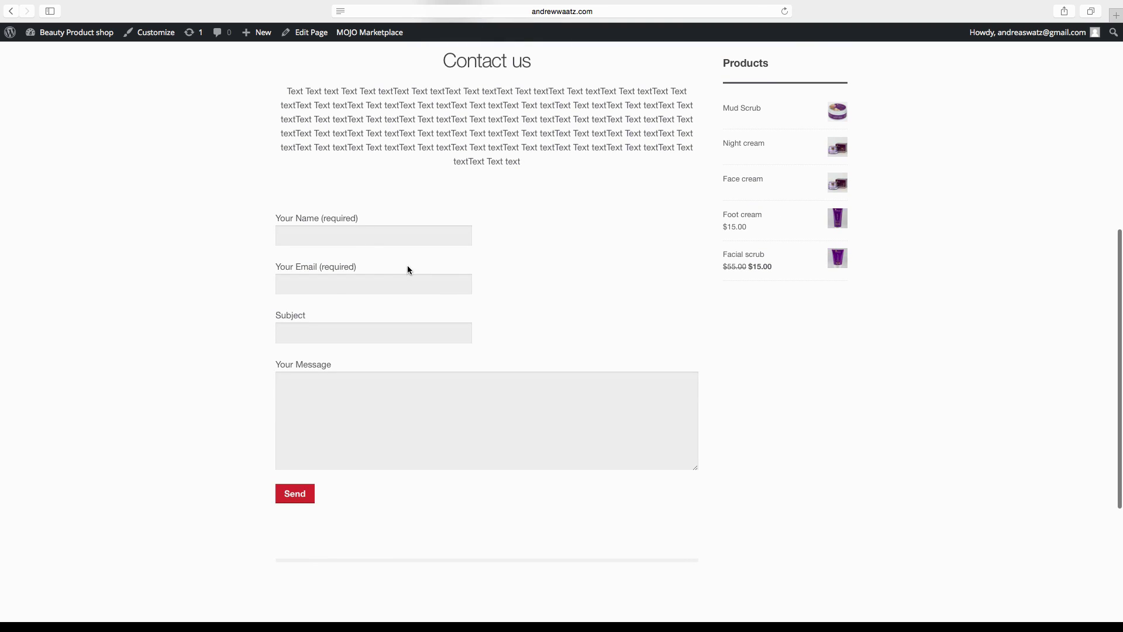
Step: Try the Your Name, Your Email, Subject and Your Message form fields
left_click(334, 237)
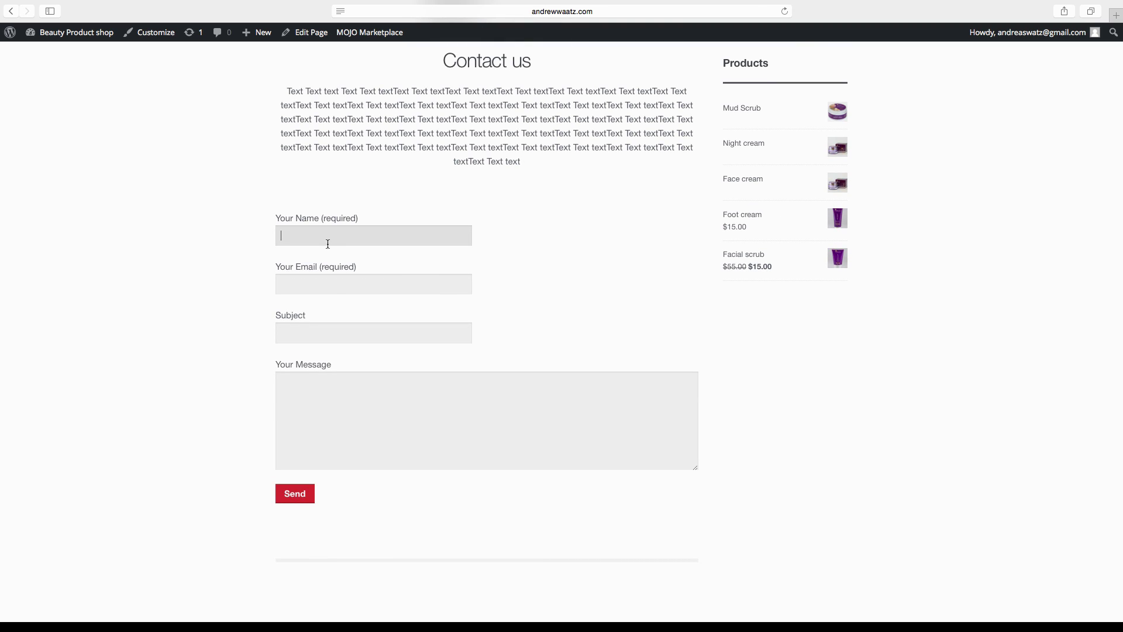
left_click(316, 292)
left_click(303, 329)
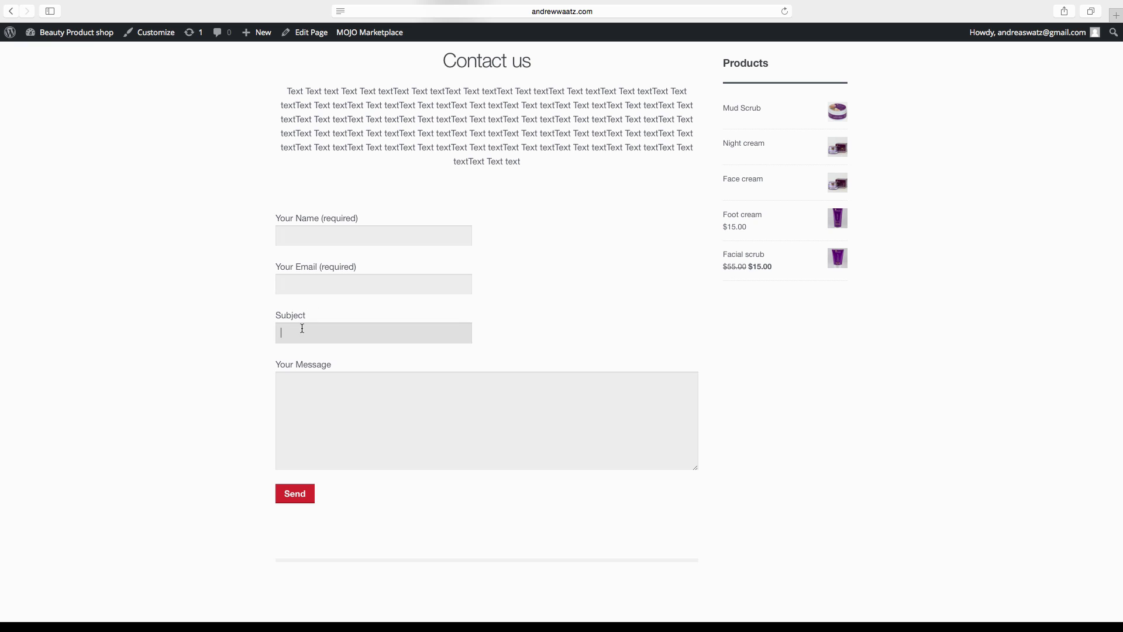
left_click(317, 384)
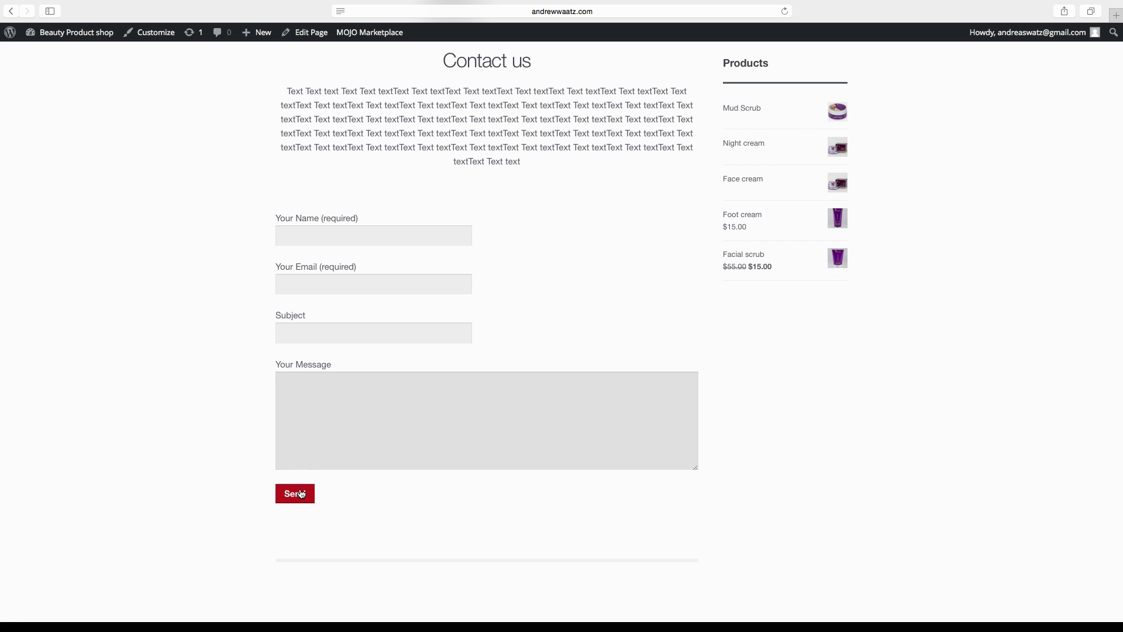
scroll(351, 515, "up", 10)
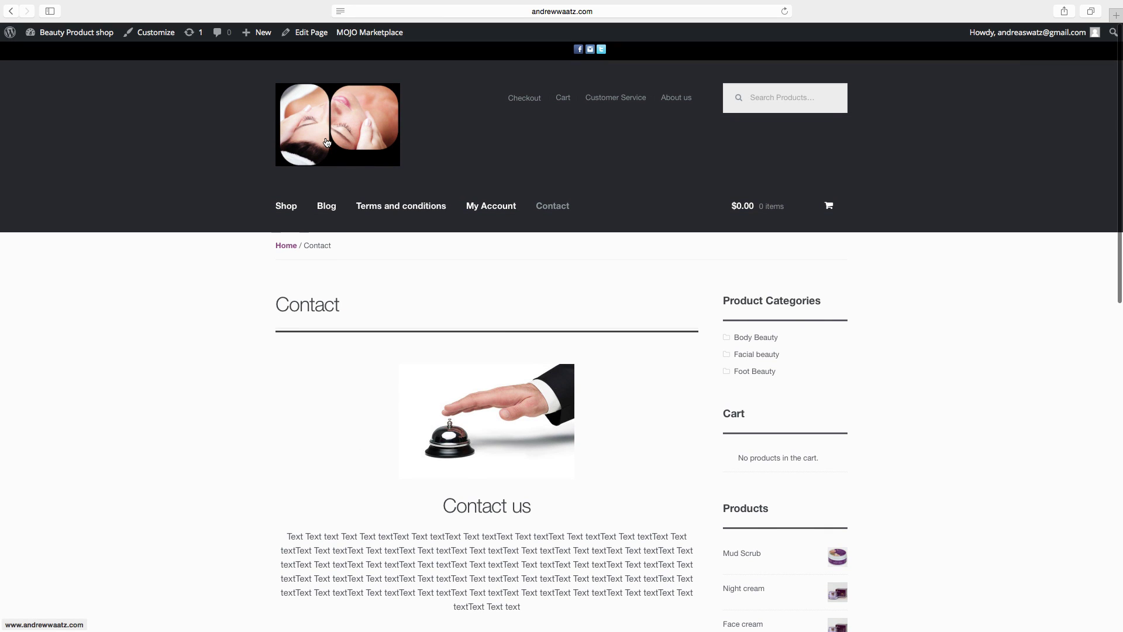
Step: Return to the shop home page, then view the Blog page with the 'Hello world!' post
left_click(325, 139)
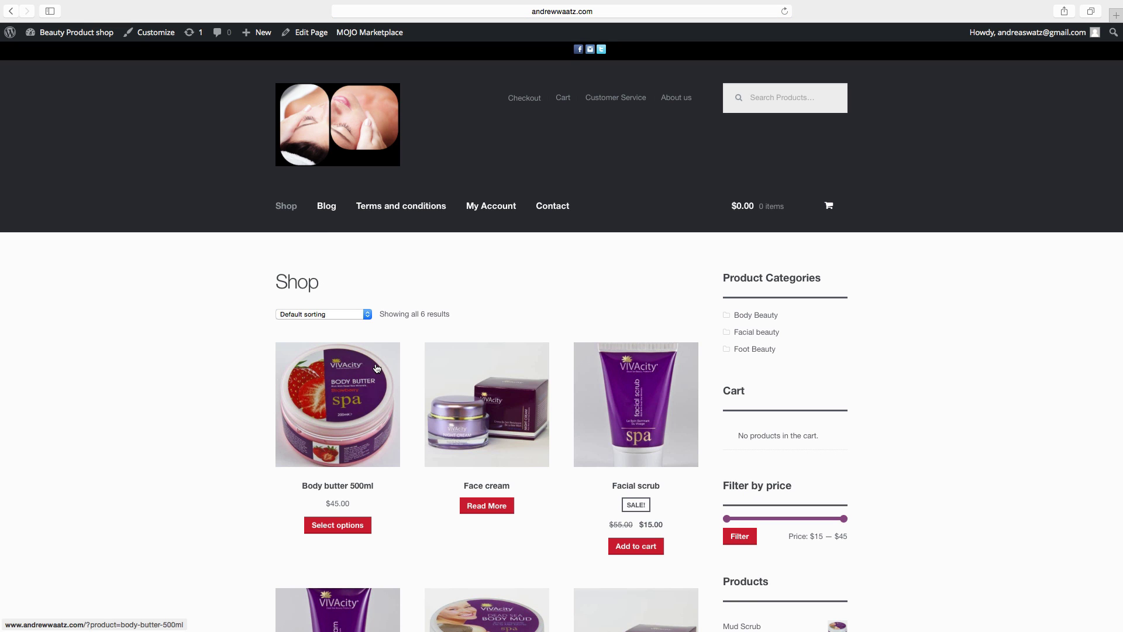
left_click(327, 208)
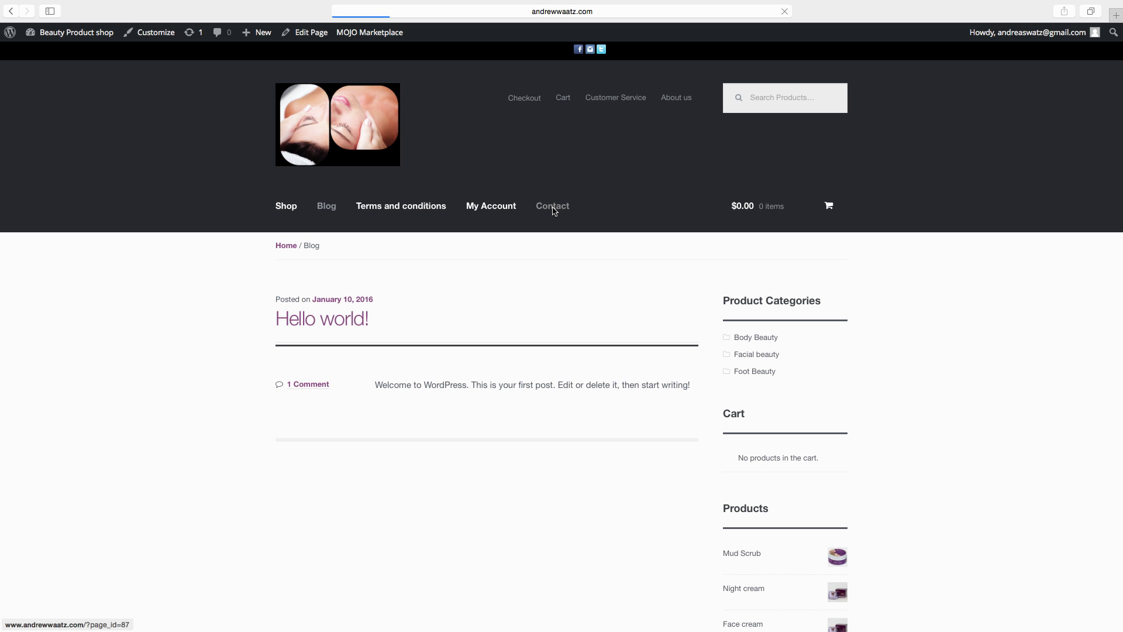
Step: Scroll the live Contact page down to the contact form and back up to the heading
scroll(511, 346, "down", 3)
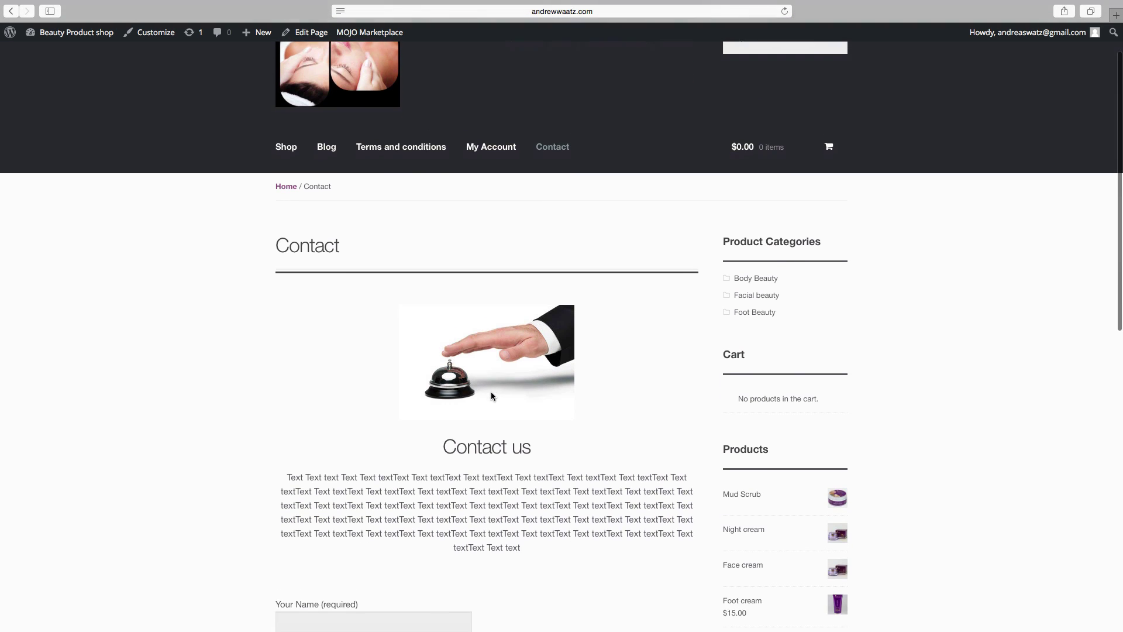
scroll(491, 395, "down", 3)
scroll(451, 434, "down", 5)
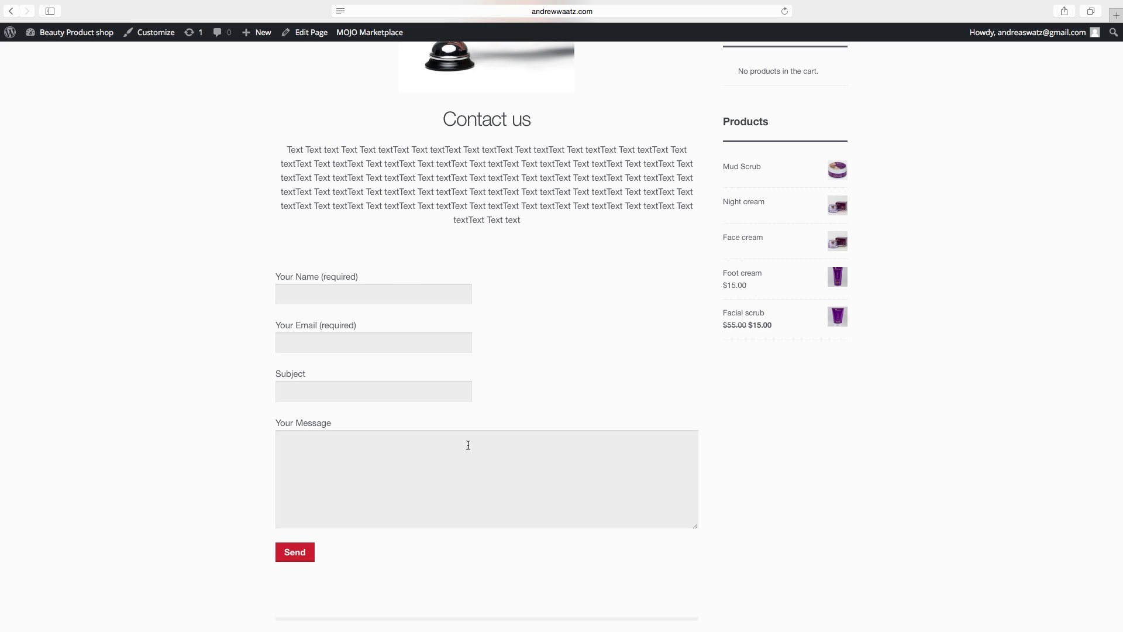
scroll(468, 445, "up", 10)
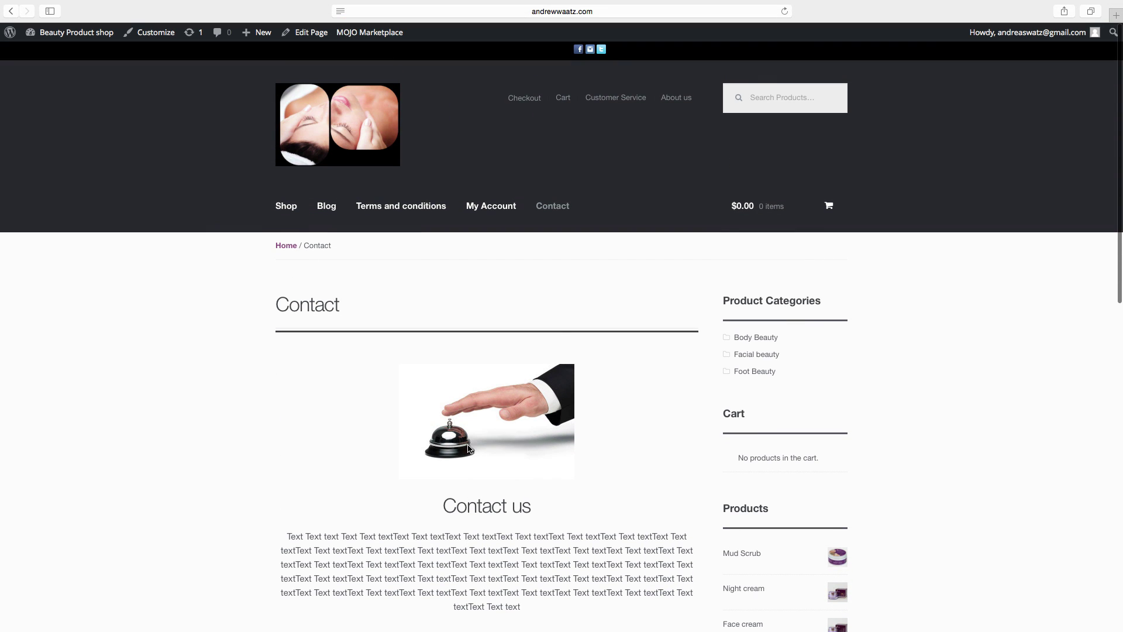